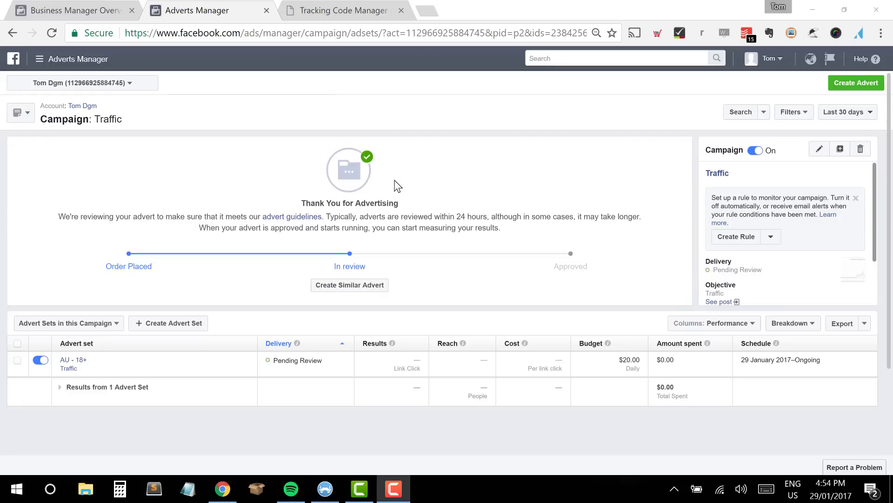
# Trim the address to facebook.com/ads/manager and load the account's campaigns view
pyautogui.moveTo(305, 33); pyautogui.dragTo(352, 33)
pyautogui.hotkey('shift', 'End')
pyautogui.press('BackSpace')
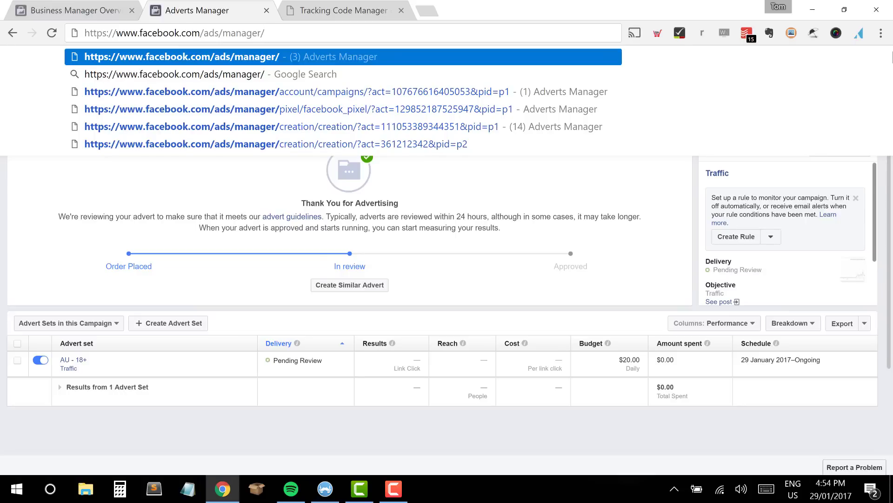
pyautogui.hotkey('ctrl', 'shift', 'Left')
pyautogui.hotkey('ctrl', 'shift', 'Left')
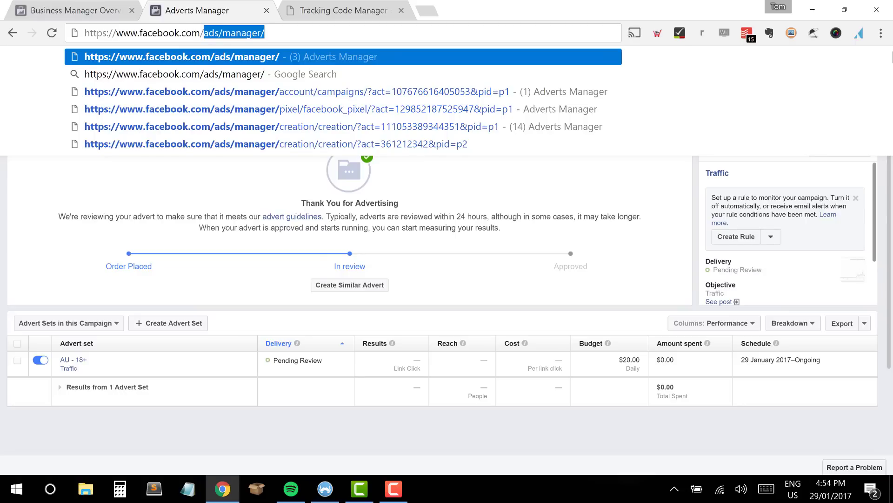
pyautogui.write('ads')
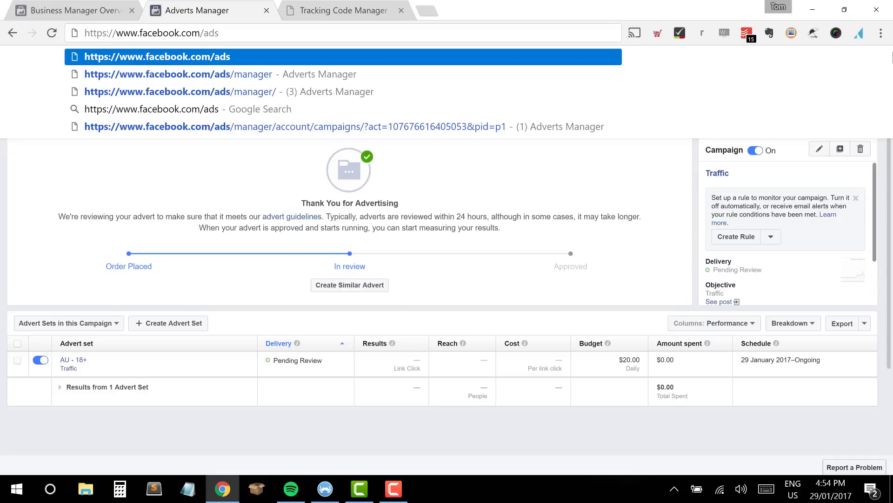
pyautogui.write('/manage')
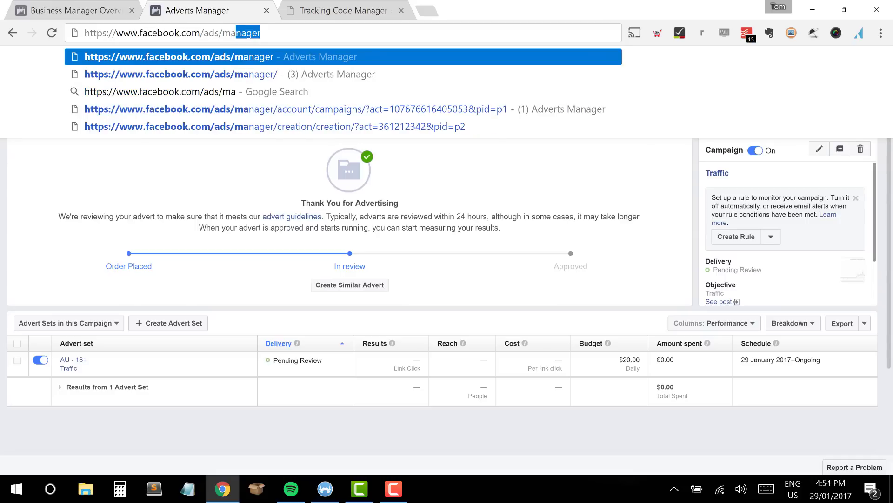
pyautogui.write('r')
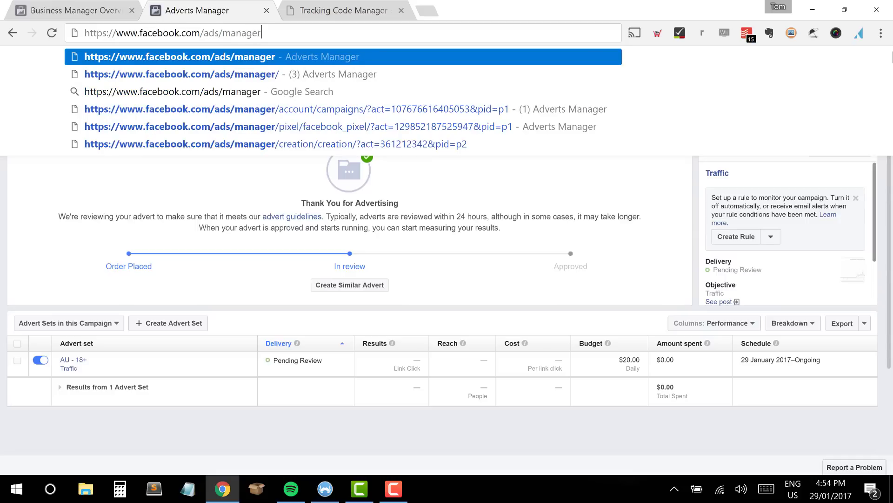
pyautogui.press('Return')
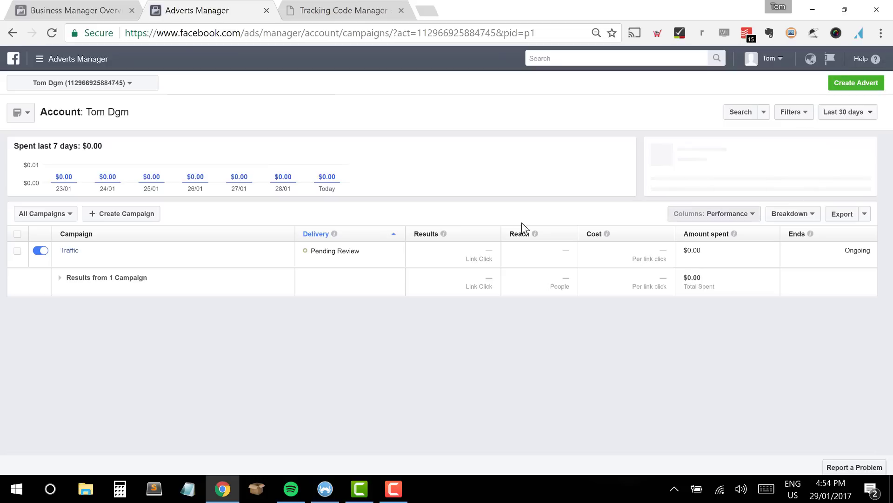
# Go to Pixels from the navigation menu and point out its create, install and choose-actions steps
pyautogui.click(75, 66)
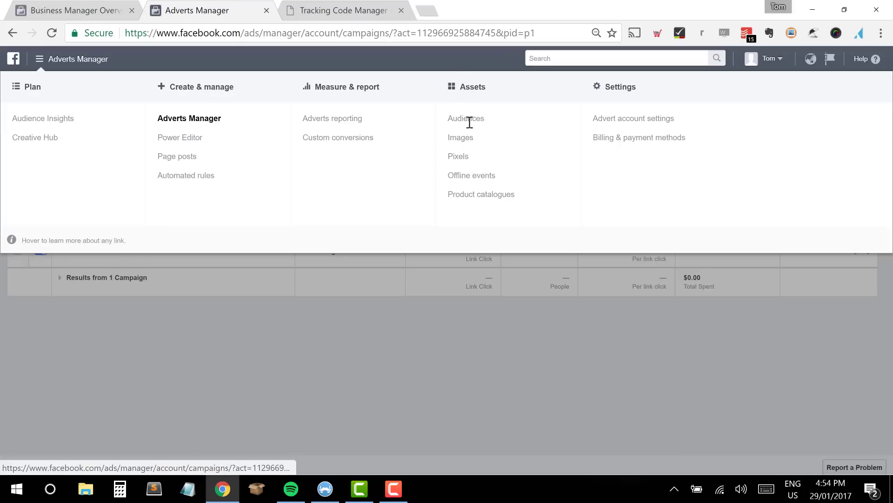
pyautogui.click(459, 157)
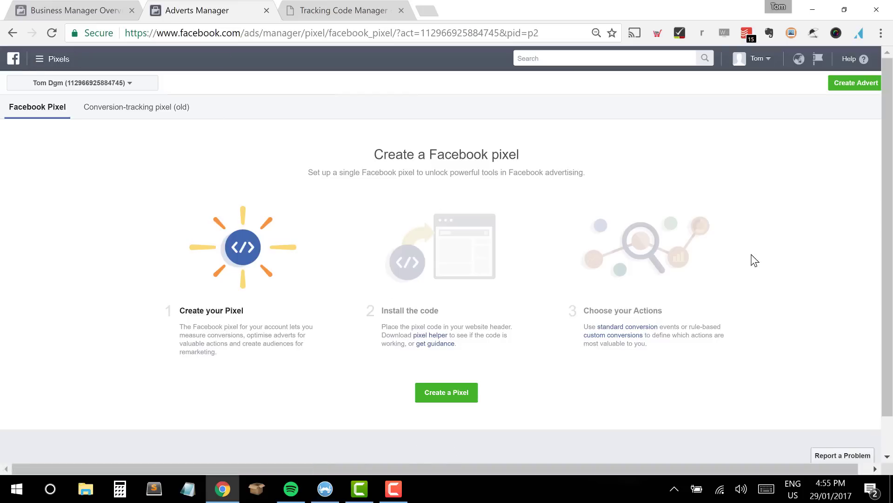
pyautogui.moveTo(176, 309); pyautogui.dragTo(254, 315)
pyautogui.moveTo(381, 309); pyautogui.dragTo(449, 303)
pyautogui.click(450, 312)
pyautogui.moveTo(581, 312); pyautogui.dragTo(681, 312)
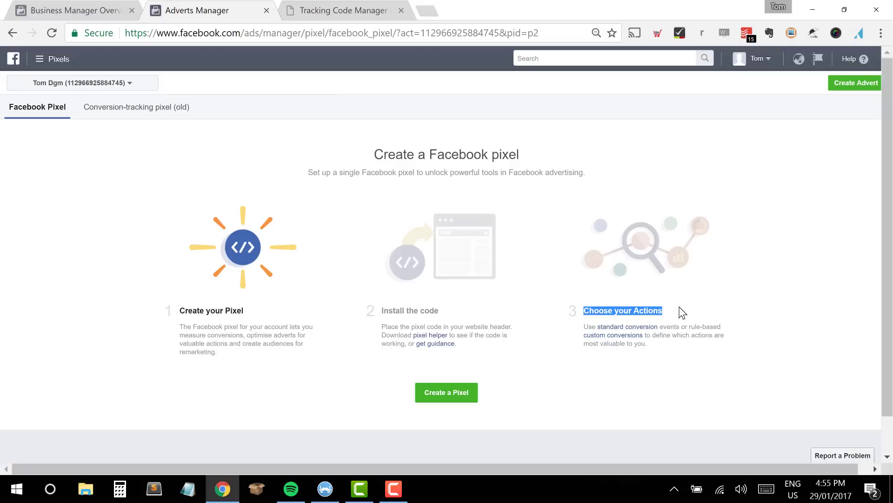
pyautogui.click(680, 312)
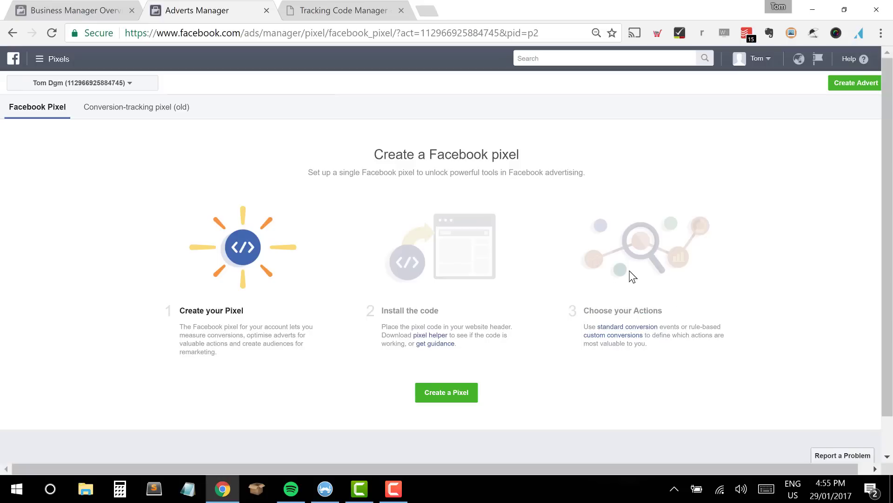
# Create a new Facebook pixel, keeping its suggested name
pyautogui.click(454, 397)
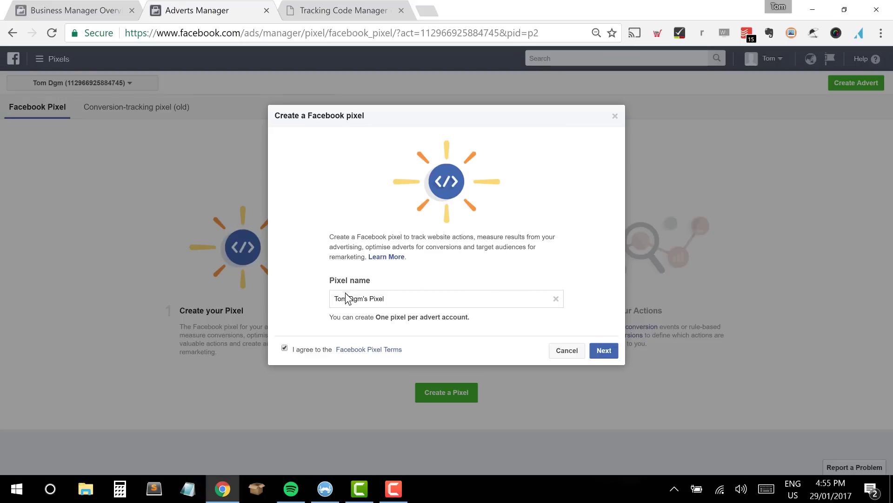
pyautogui.click(604, 354)
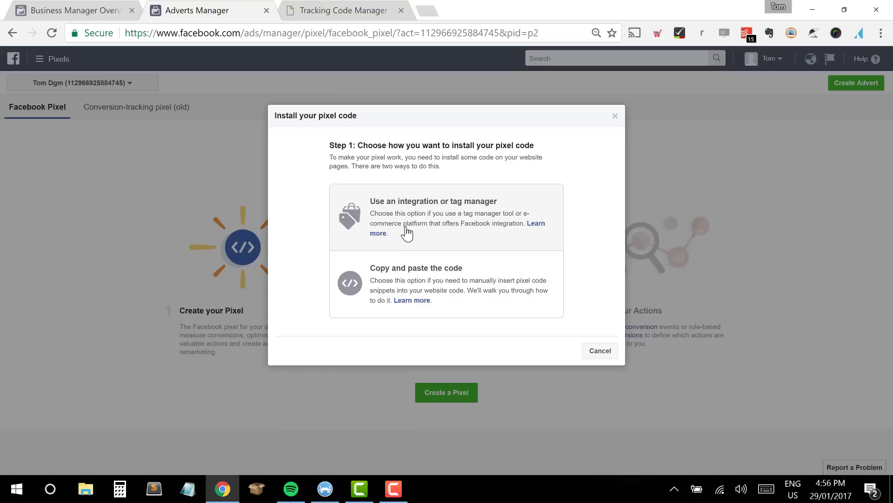
pyautogui.click(438, 237)
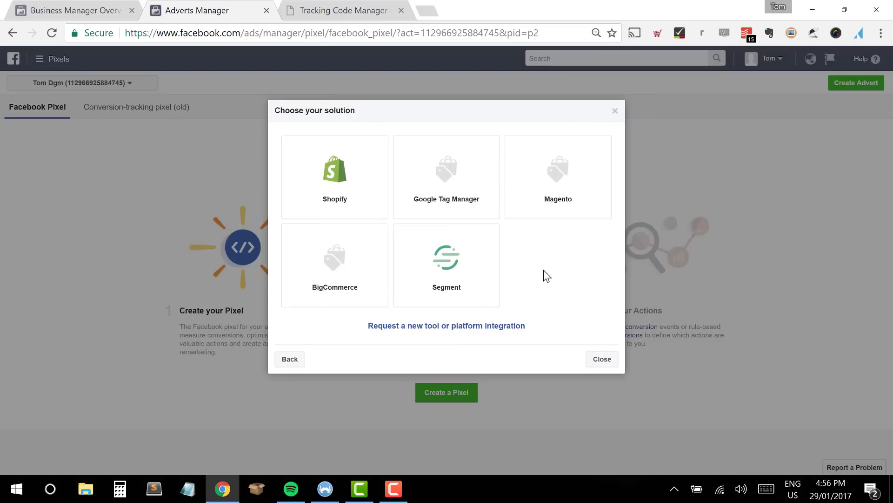
pyautogui.click(338, 181)
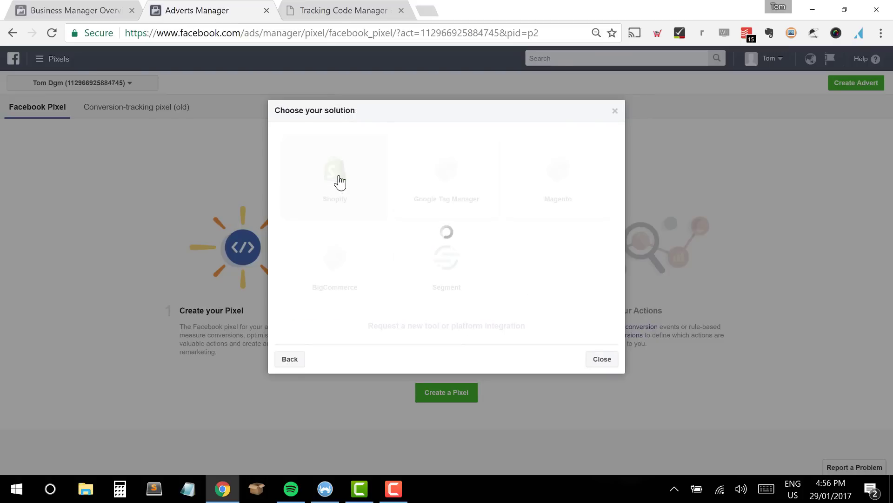
pyautogui.scroll(-2, 497, 277)
pyautogui.scroll(-10, 497, 278)
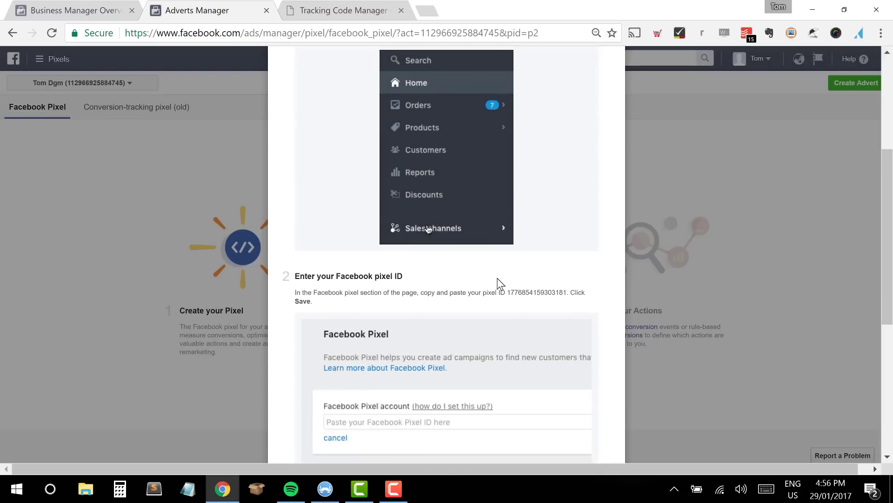
pyautogui.scroll(3, 497, 277)
pyautogui.scroll(5, 497, 278)
pyautogui.scroll(-8, 497, 277)
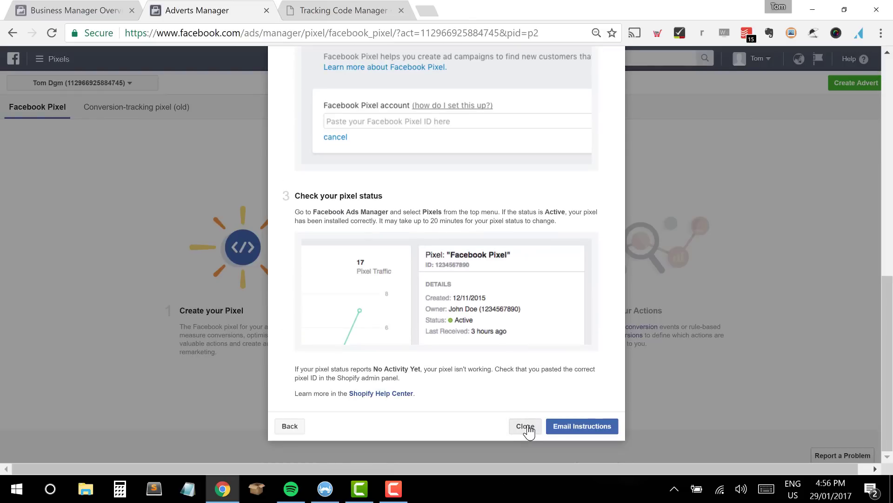
pyautogui.click(527, 427)
pyautogui.click(446, 396)
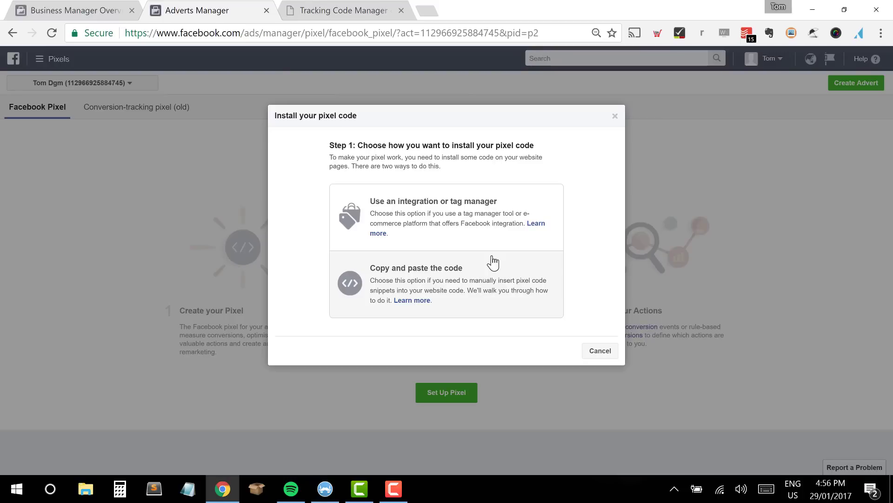
# Choose the copy-and-paste install, review the head-tag instructions, and copy the pixel base code
pyautogui.click(502, 296)
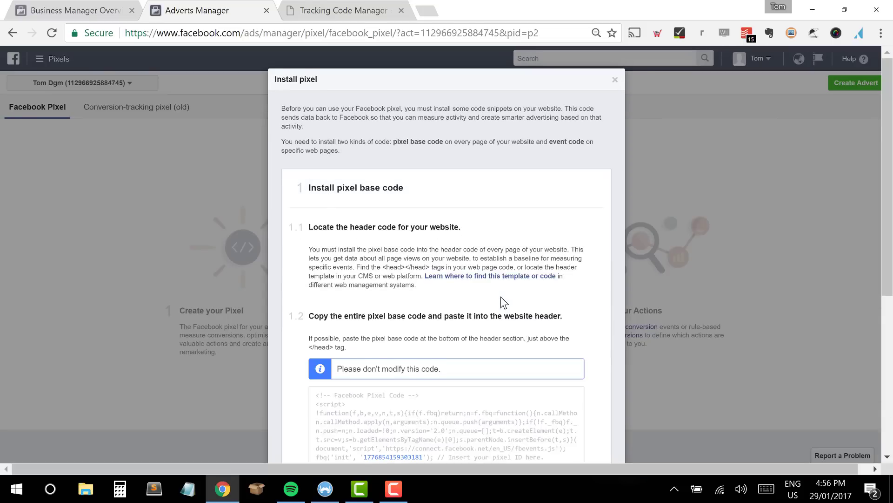
pyautogui.scroll(-2, 501, 297)
pyautogui.scroll(2, 497, 296)
pyautogui.moveTo(368, 219); pyautogui.dragTo(399, 225)
pyautogui.click(407, 249)
pyautogui.moveTo(377, 267); pyautogui.dragTo(427, 251)
pyautogui.click(392, 315)
pyautogui.scroll(-2, 399, 312)
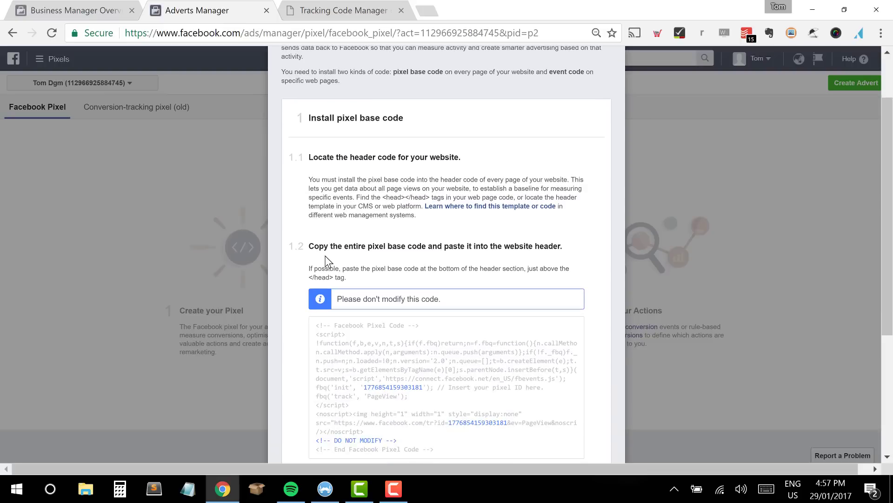
pyautogui.moveTo(377, 368)
pyautogui.scroll(-2, 377, 367)
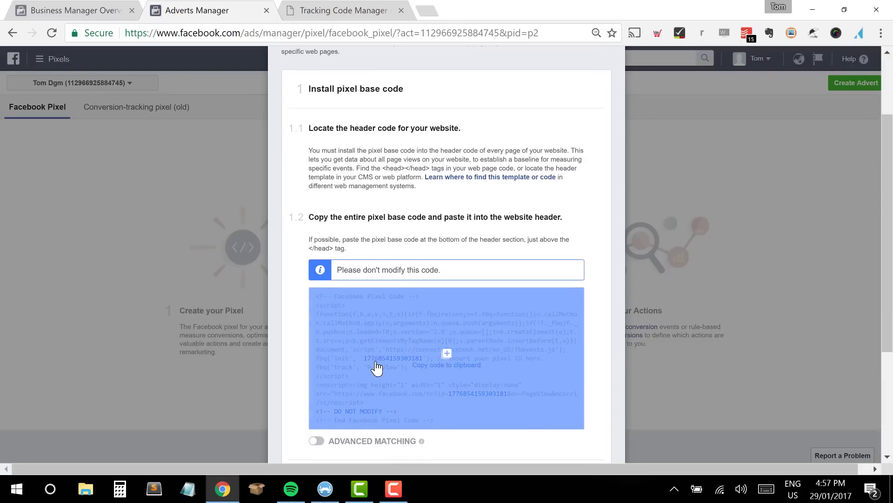
pyautogui.click(438, 308)
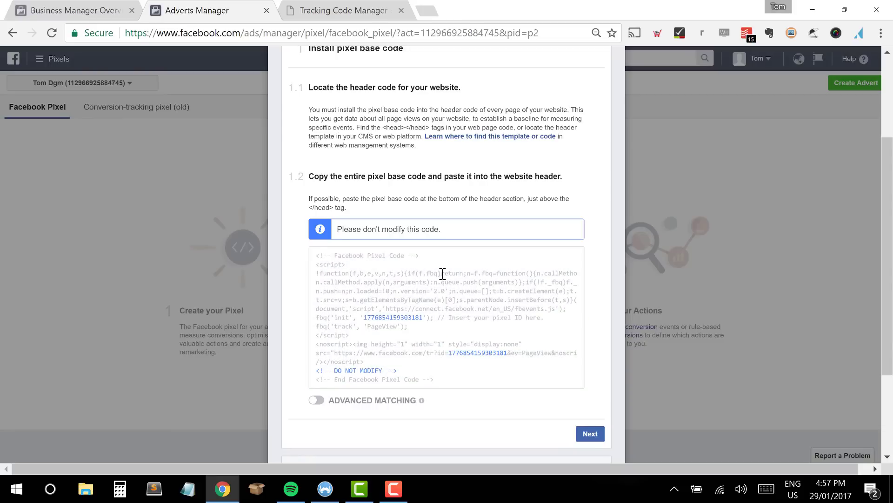
# Open the WordPress site's /wp-admin address in a new browser tab
pyautogui.hotkey('ctrl', 't')
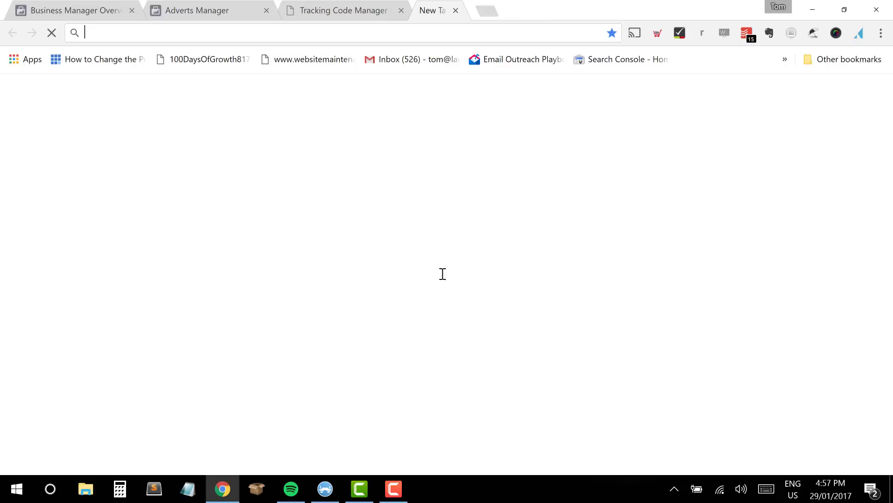
pyautogui.write('tomwillis.com.au/')
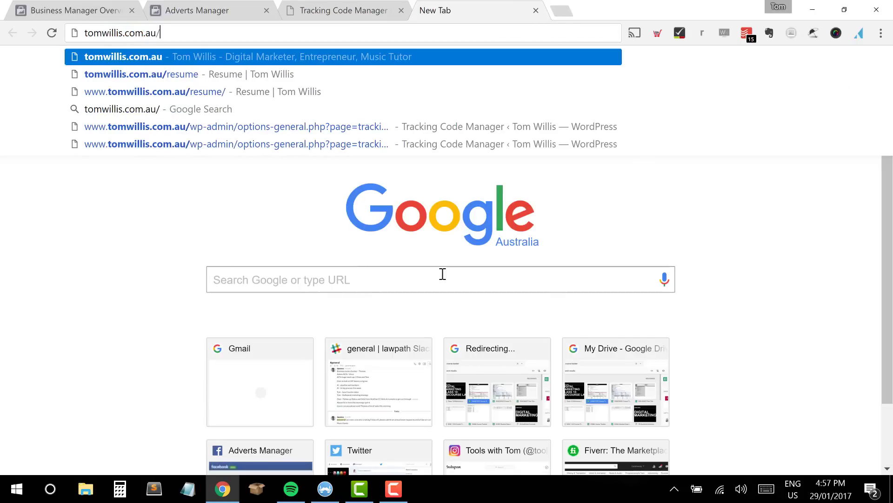
pyautogui.write('wp-admin')
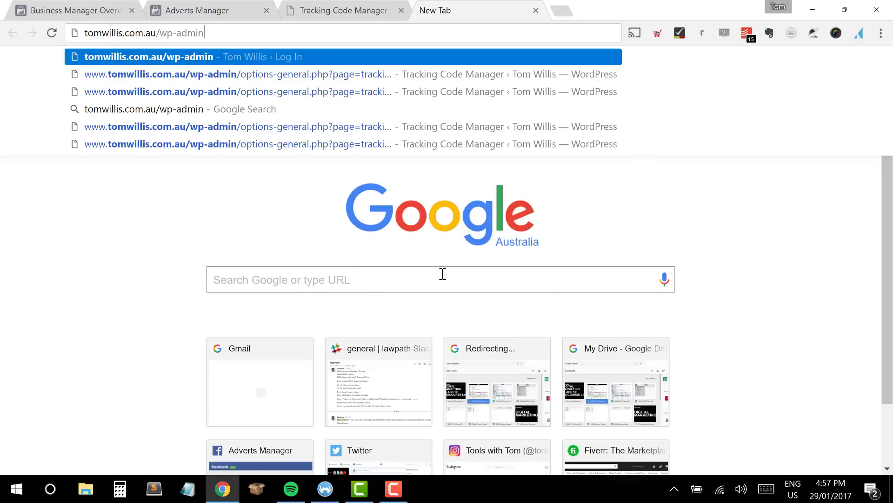
pyautogui.press('Return')
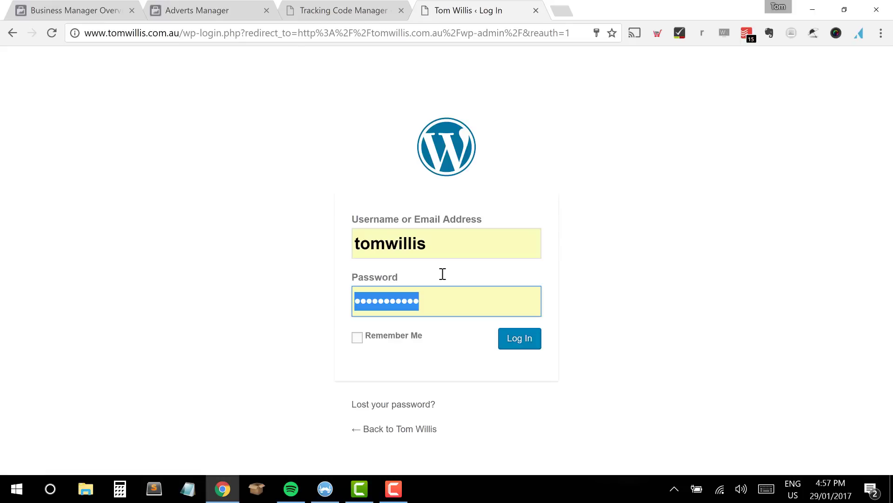
# Log in to WordPress, re-entering the account password after a failed attempt
pyautogui.click(514, 339)
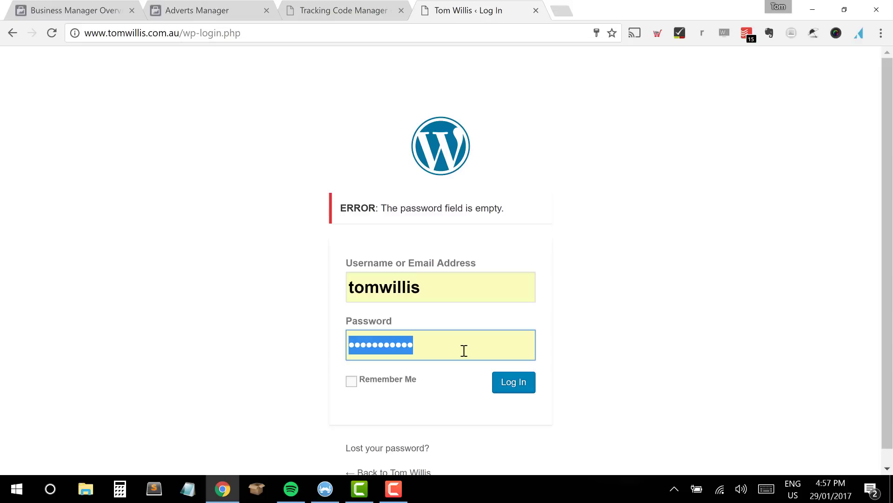
pyautogui.write('***********')
pyautogui.hotkey('ctrl', 'a')
pyautogui.press('BackSpace')
pyautogui.write('***********')
pyautogui.press('Return')
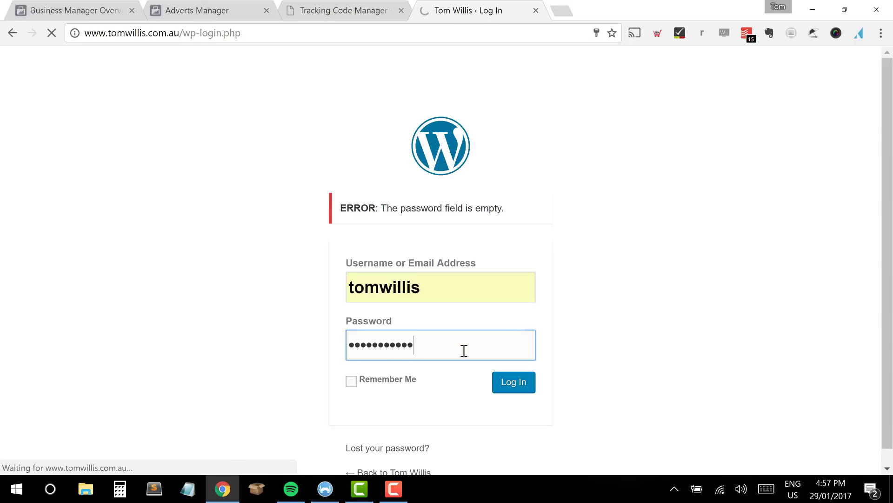
pyautogui.write('***********')
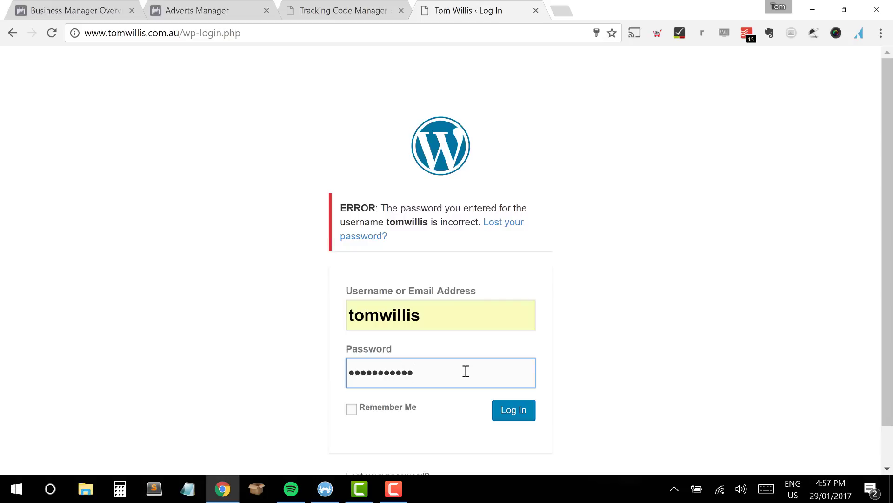
pyautogui.press('Return')
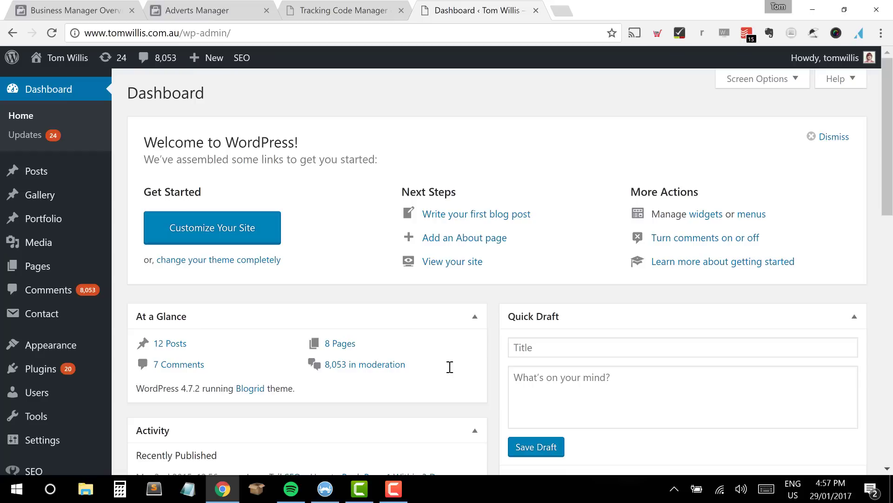
# Show Installed Plugins and find the active Tracking Code Manager plugin, version 1.11.1
pyautogui.moveTo(80, 374)
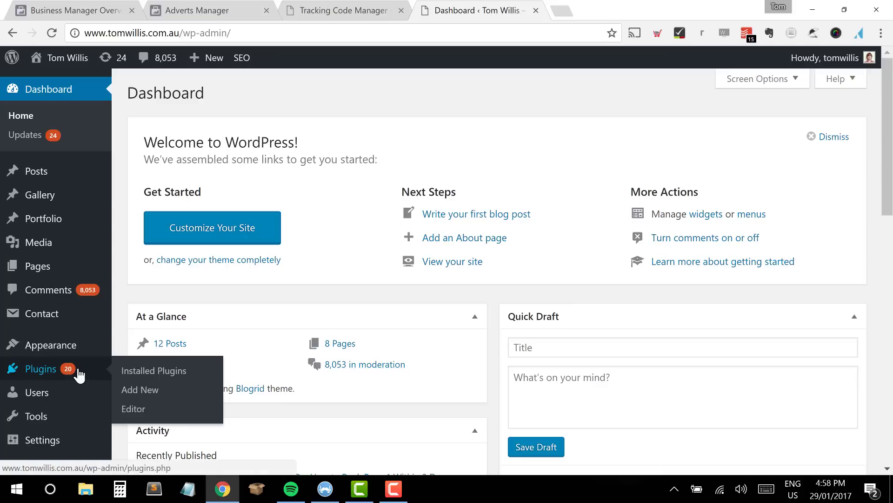
pyautogui.click(158, 374)
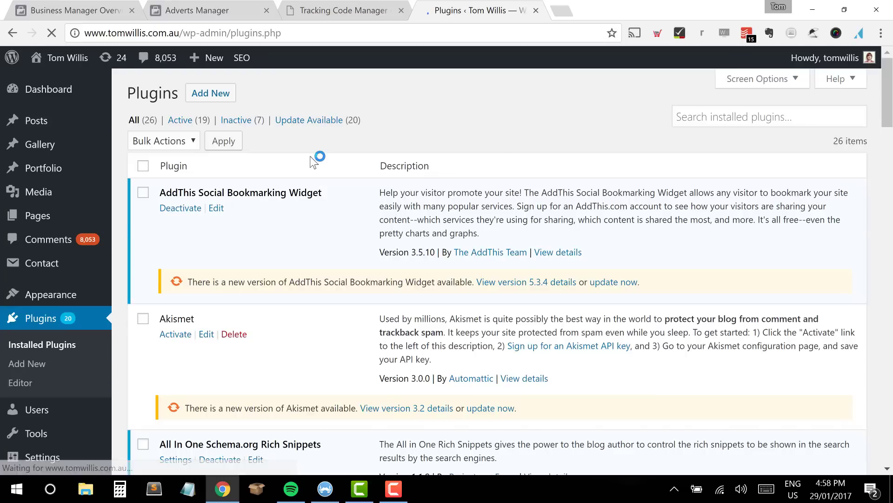
pyautogui.scroll(-1, 339, 228)
pyautogui.scroll(-20, 340, 228)
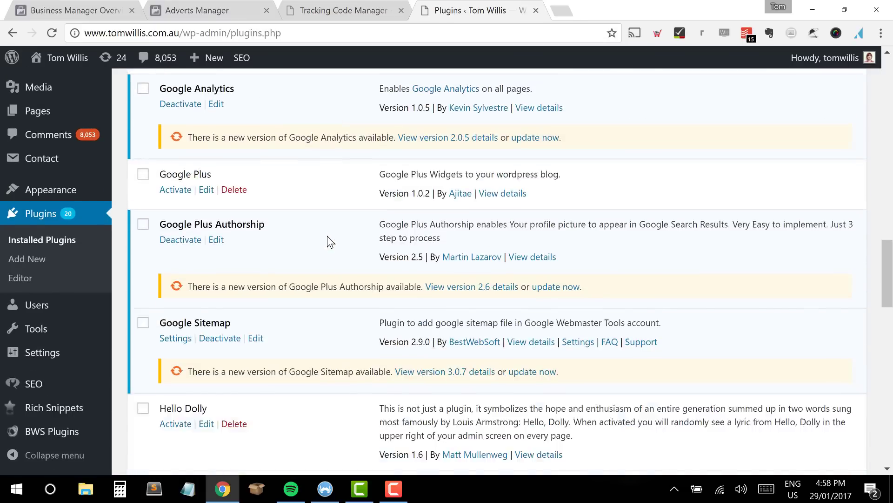
pyautogui.scroll(-13, 327, 236)
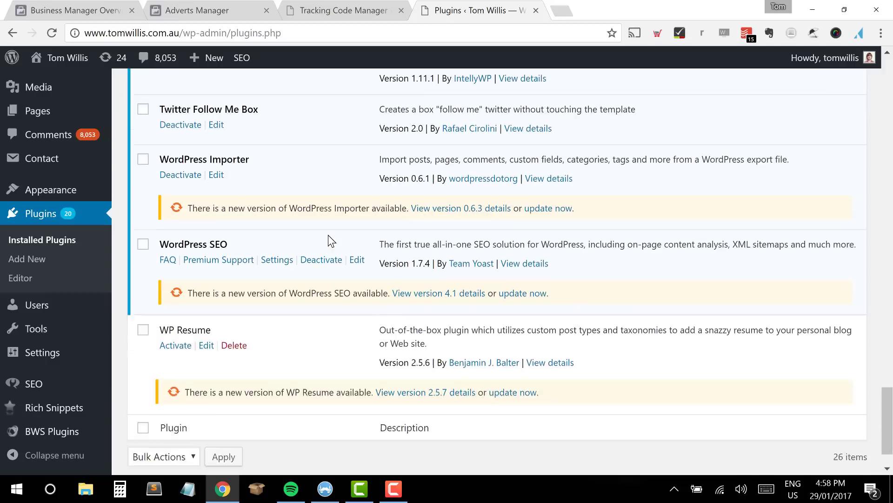
pyautogui.scroll(7, 324, 239)
pyautogui.moveTo(164, 340)
pyautogui.mouseDown()
pyautogui.moveTo(242, 344)
pyautogui.moveTo(179, 319)
pyautogui.moveTo(159, 339)
pyautogui.mouseUp()
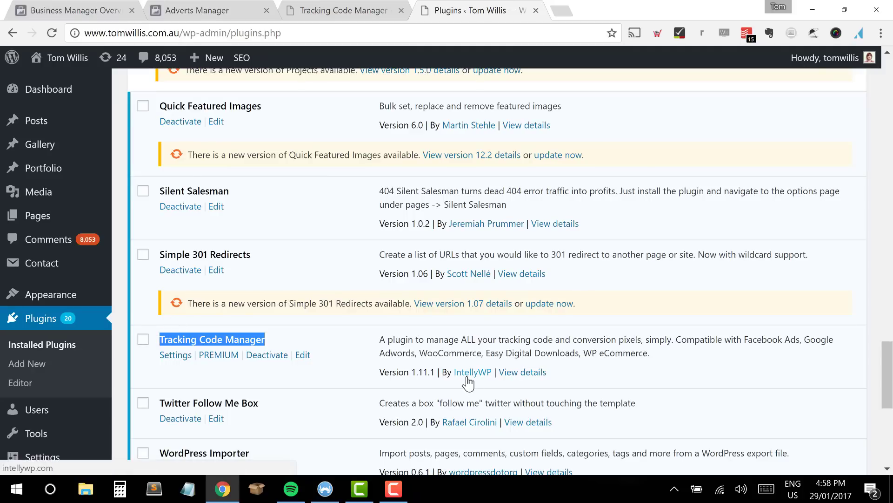
pyautogui.click(647, 354)
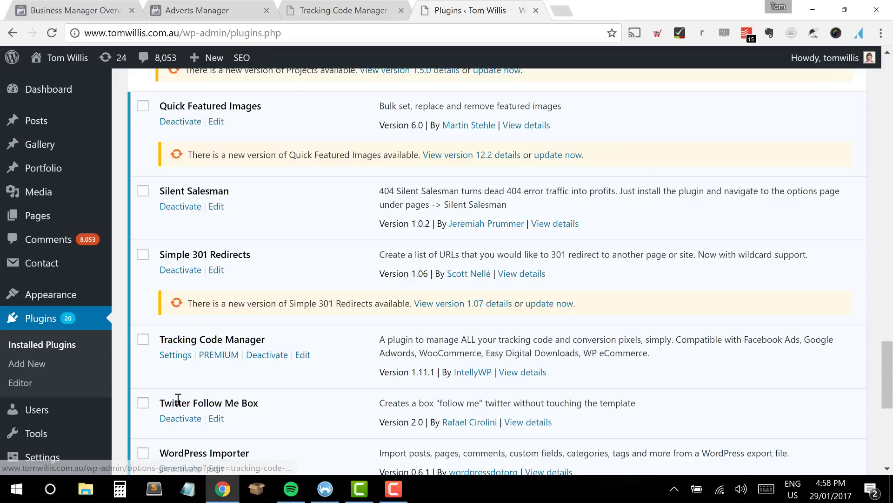
pyautogui.scroll(-1, 93, 373)
pyautogui.moveTo(70, 406)
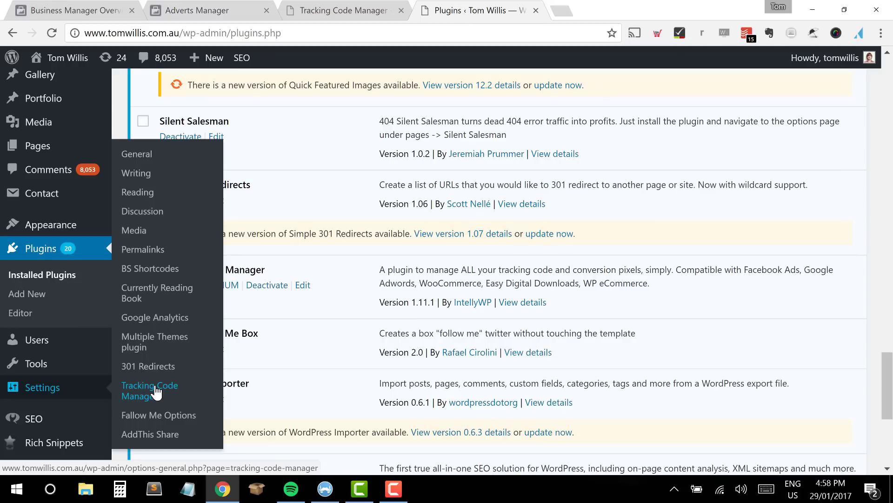
# Under Settings > Tracking Code Manager, delete the existing Facebook Pixel tracking code and confirm
pyautogui.click(155, 393)
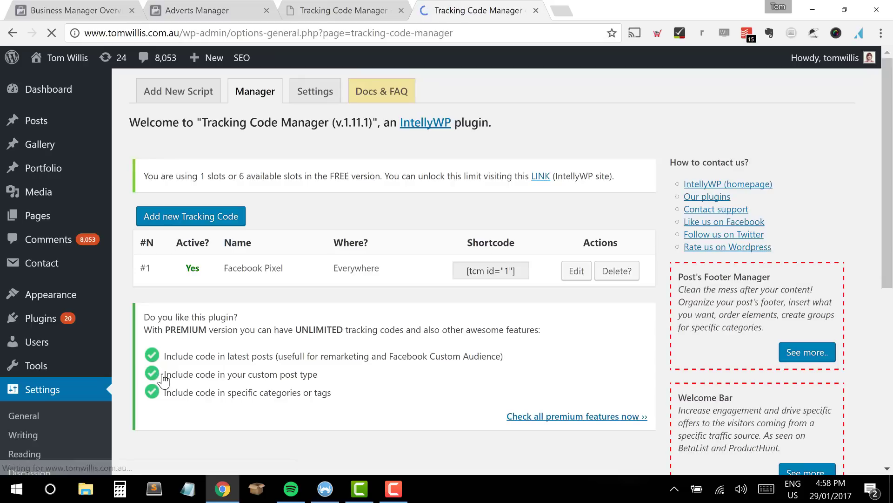
pyautogui.click(616, 271)
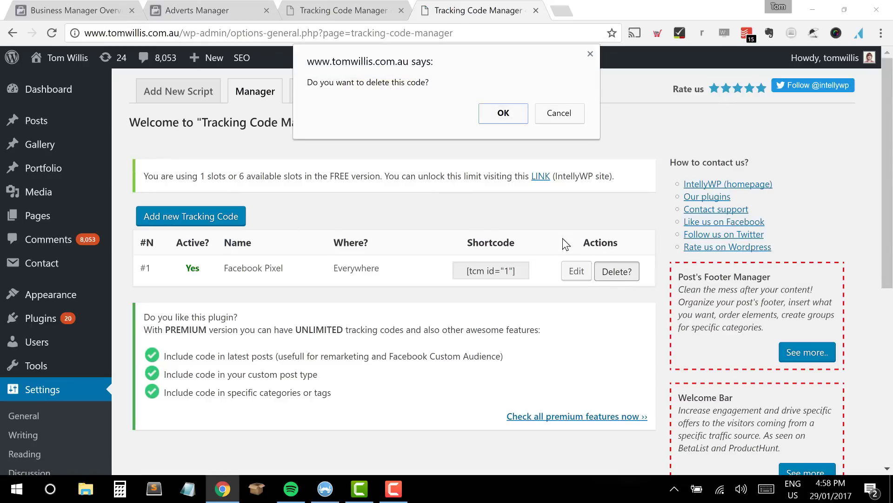
pyautogui.click(506, 117)
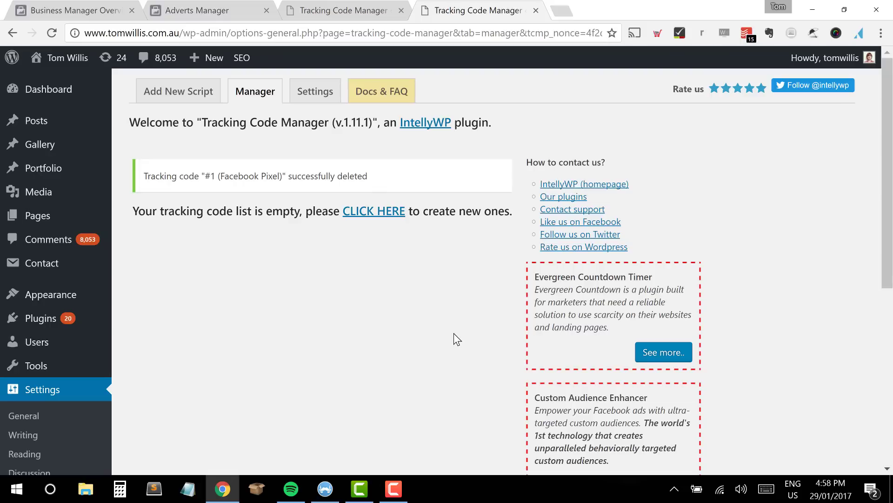
pyautogui.scroll(-3, 453, 333)
pyautogui.scroll(3, 453, 333)
# Add a new script named 'Facebook Base Pixel' and put the cursor in its empty code editor
pyautogui.click(169, 98)
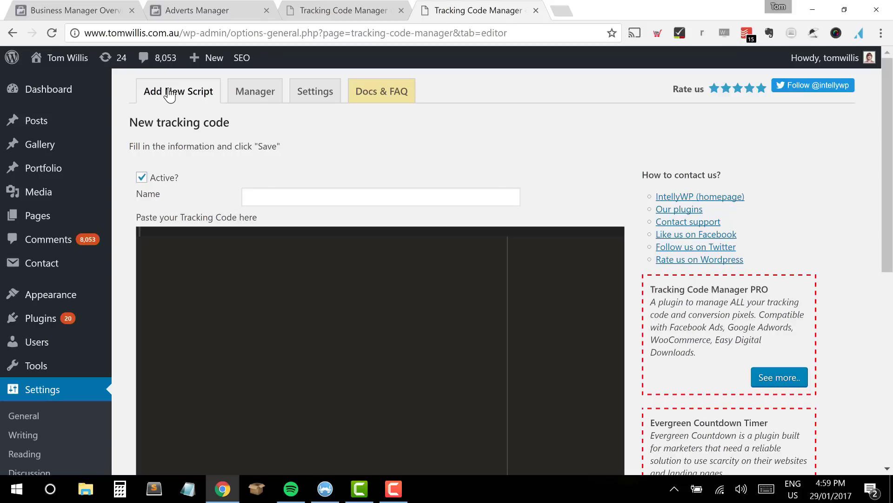
pyautogui.scroll(-3, 443, 350)
pyautogui.scroll(3, 440, 347)
pyautogui.click(330, 200)
pyautogui.write('Fa')
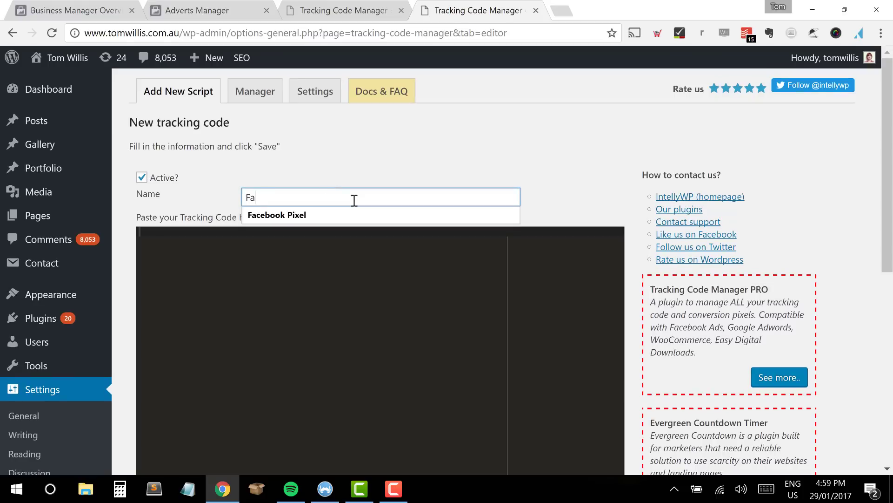
pyautogui.write('cebook Base ')
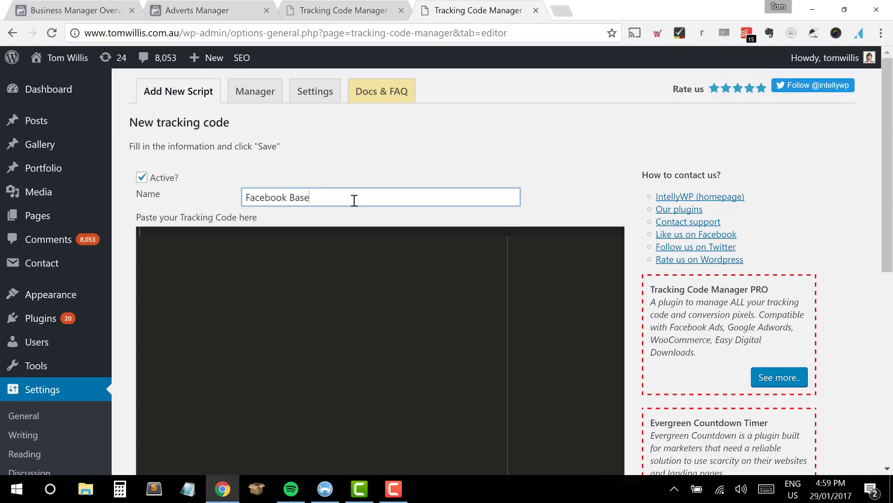
pyautogui.write('Pixel')
pyautogui.click(316, 251)
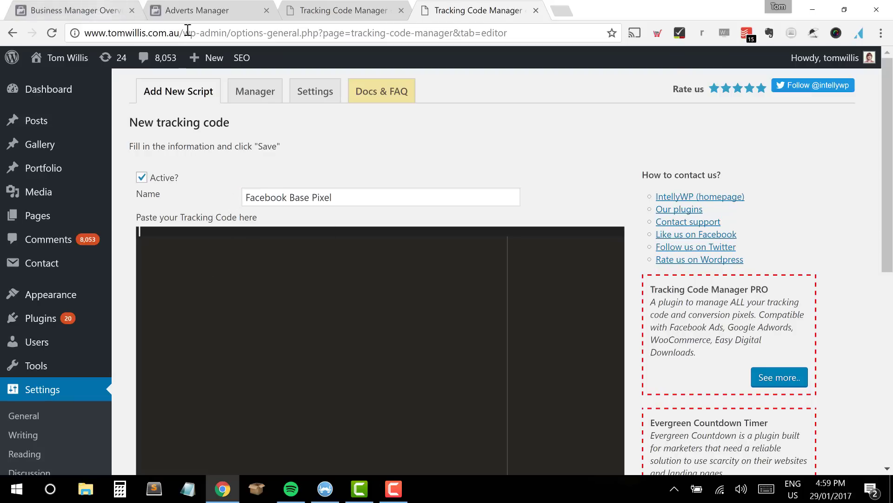
# Copy the pixel base code from Ads Manager and paste it into the Facebook Base Pixel editor
pyautogui.click(210, 6)
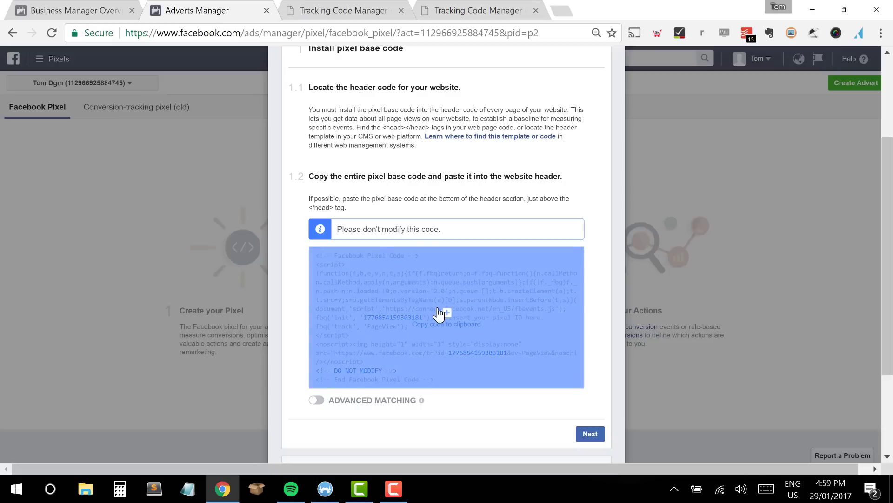
pyautogui.click(439, 312)
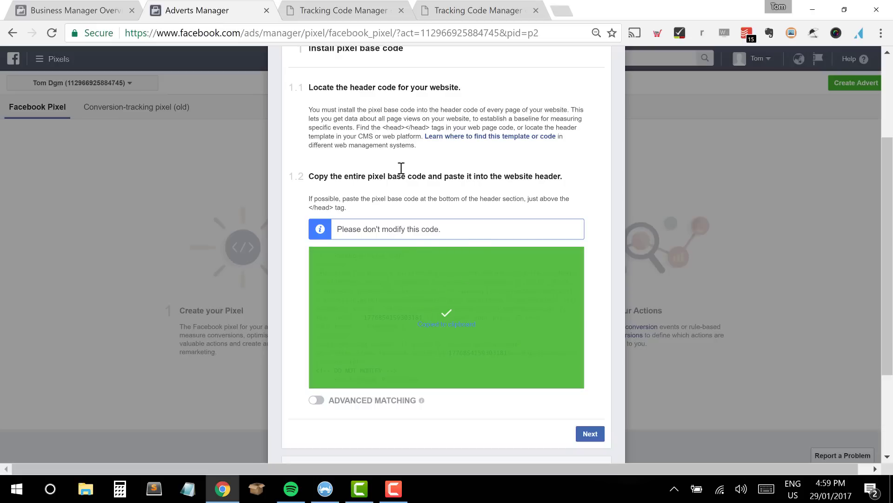
pyautogui.click(476, 13)
pyautogui.click(218, 243)
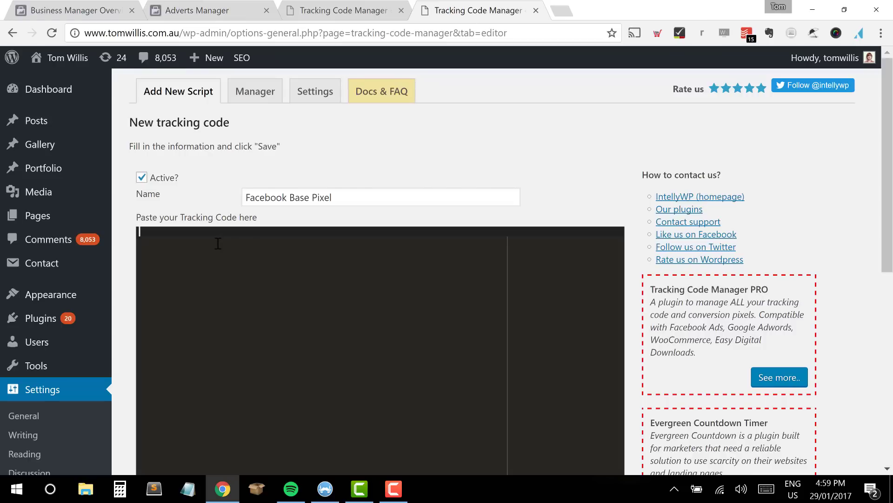
pyautogui.rightClick(169, 238)
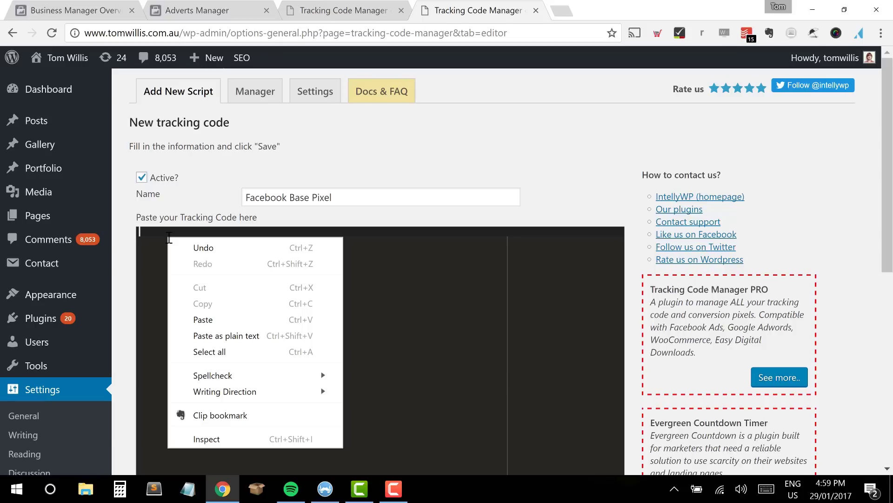
pyautogui.click(221, 321)
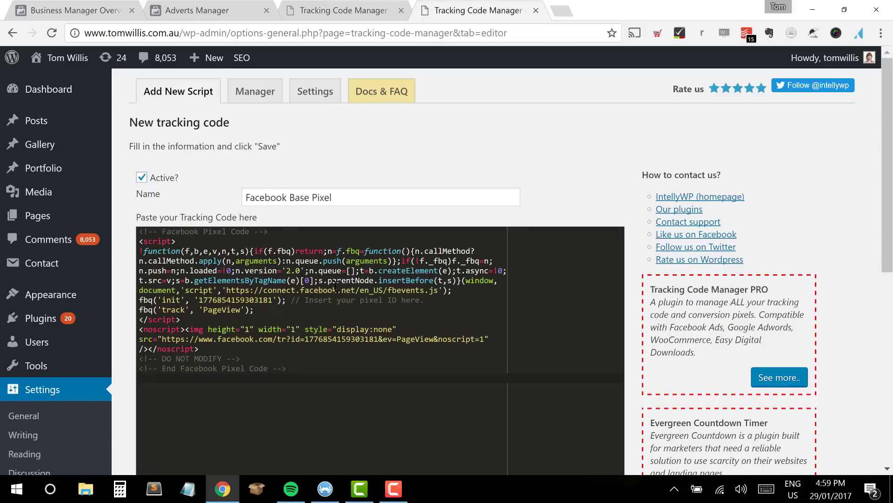
pyautogui.scroll(-5, 335, 286)
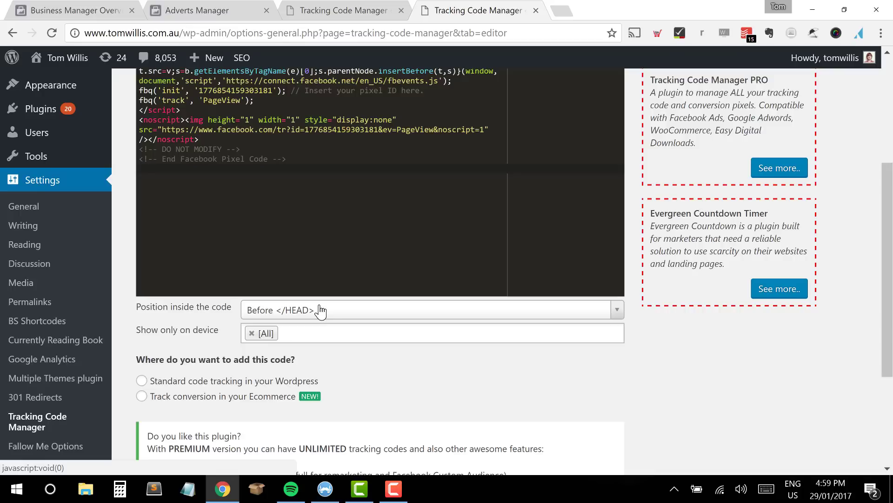
# Set Standard code tracking across the whole website and save Facebook Base Pixel as code #1
pyautogui.scroll(-1, 318, 316)
pyautogui.scroll(-2, 317, 316)
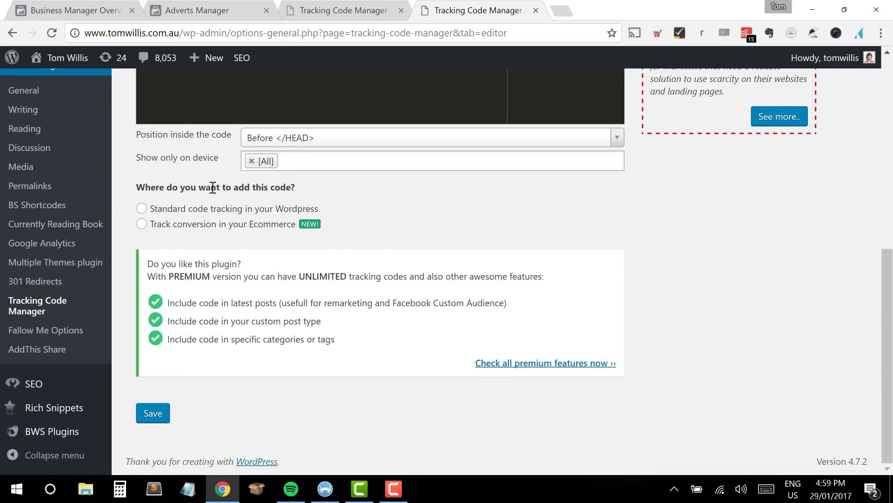
pyautogui.click(216, 216)
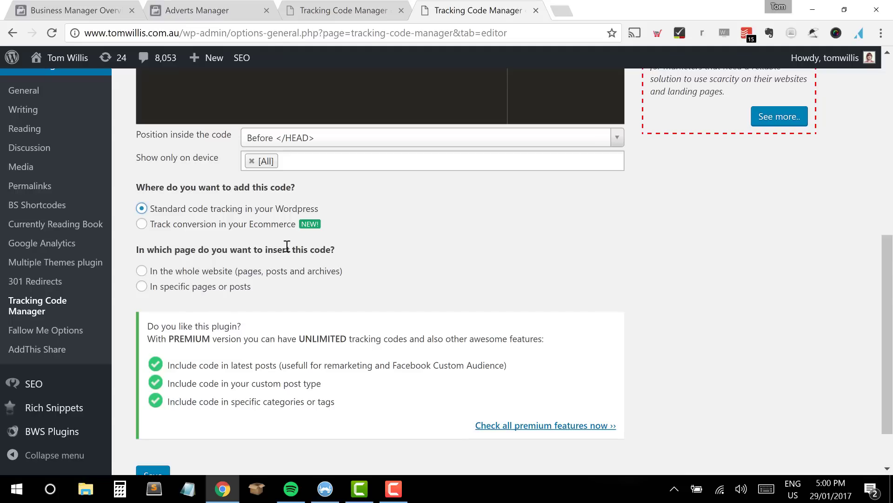
pyautogui.click(170, 274)
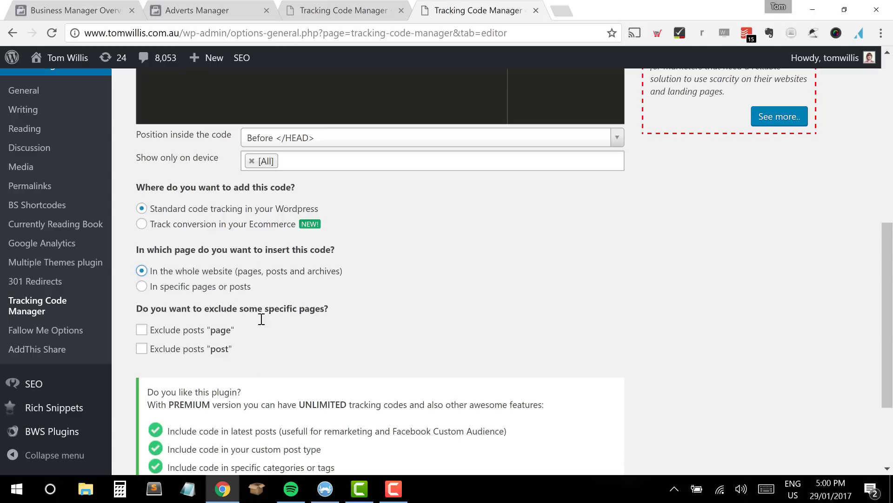
pyautogui.scroll(-3, 258, 362)
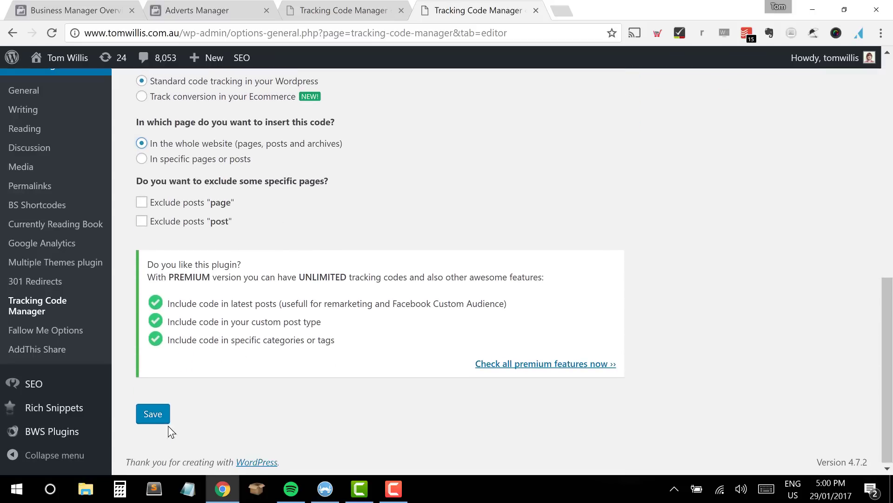
pyautogui.click(158, 416)
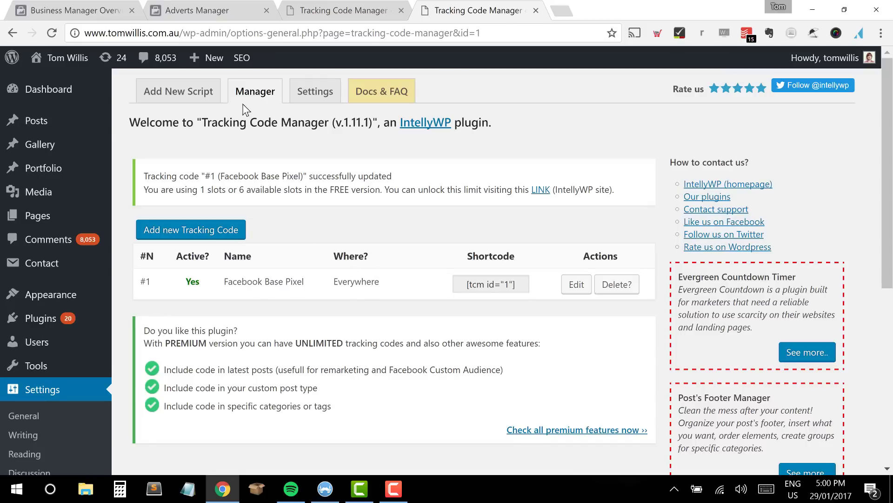
# Advance the pixel setup to step 2.1 Copy event code and copy the recommended Search event code
pyautogui.click(227, 14)
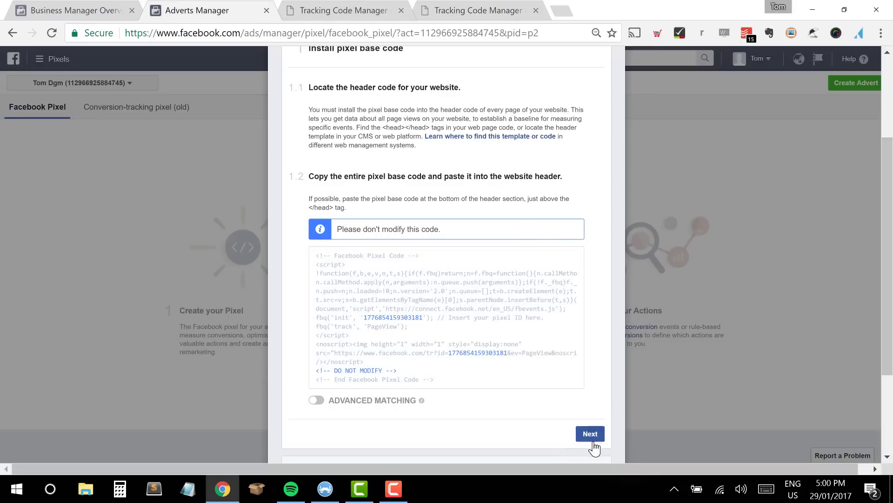
pyautogui.click(593, 440)
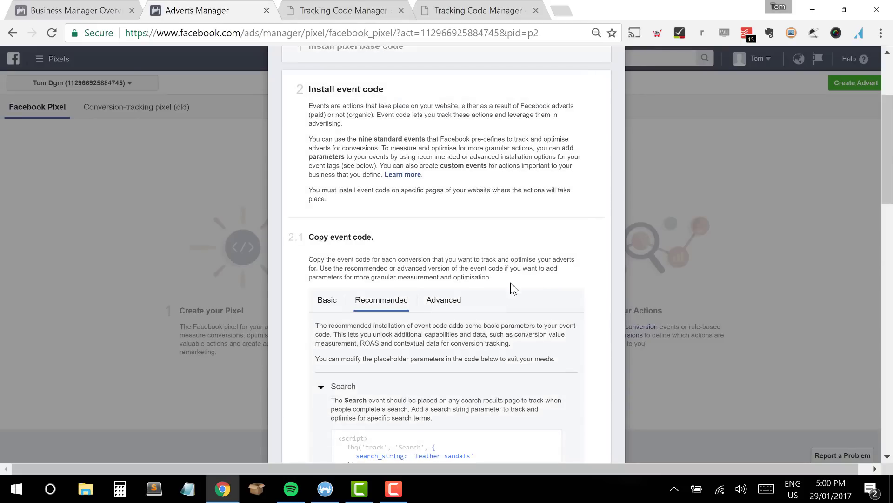
pyautogui.scroll(-4, 515, 240)
pyautogui.scroll(-6, 515, 240)
pyautogui.scroll(7, 513, 255)
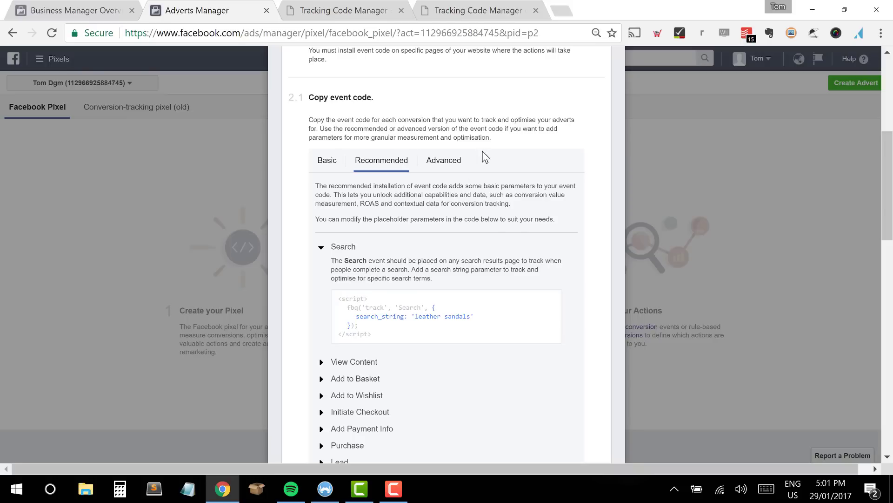
pyautogui.click(487, 335)
# Expand Add to Basket, Add Payment Info, Initiate Checkout and Add to Wishlist, then show the Basic versions
pyautogui.scroll(-3, 442, 250)
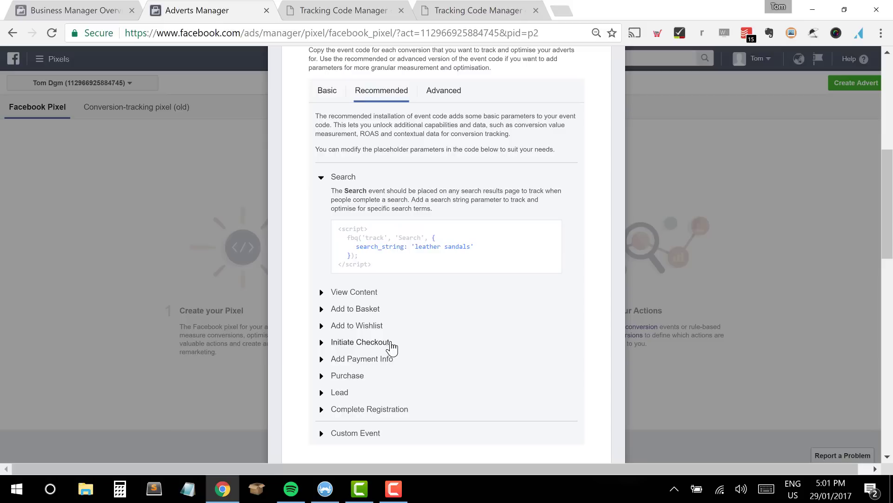
pyautogui.click(385, 310)
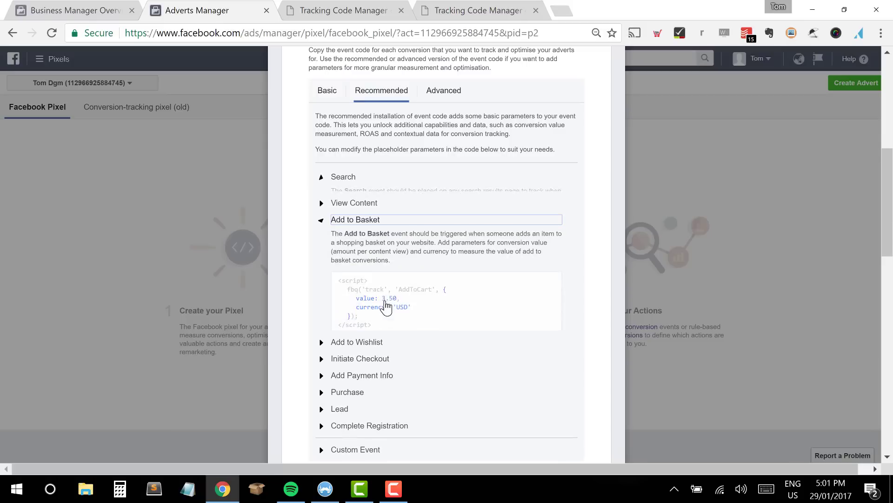
pyautogui.click(372, 378)
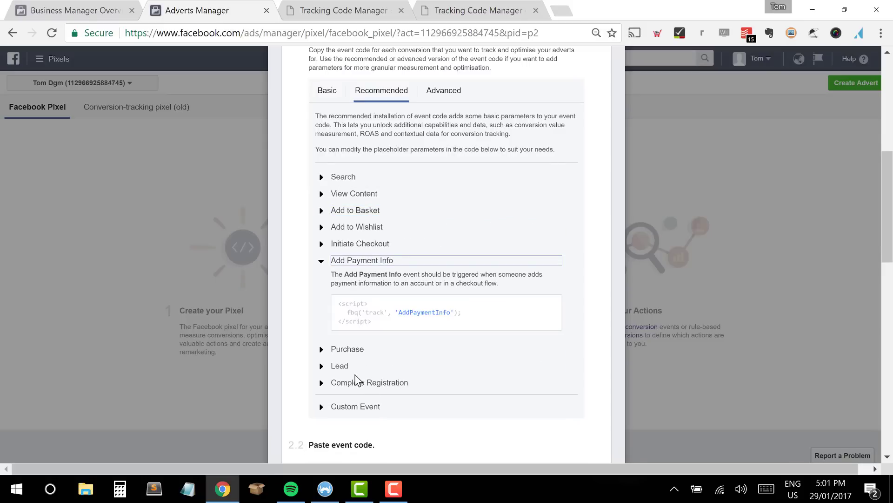
pyautogui.click(374, 244)
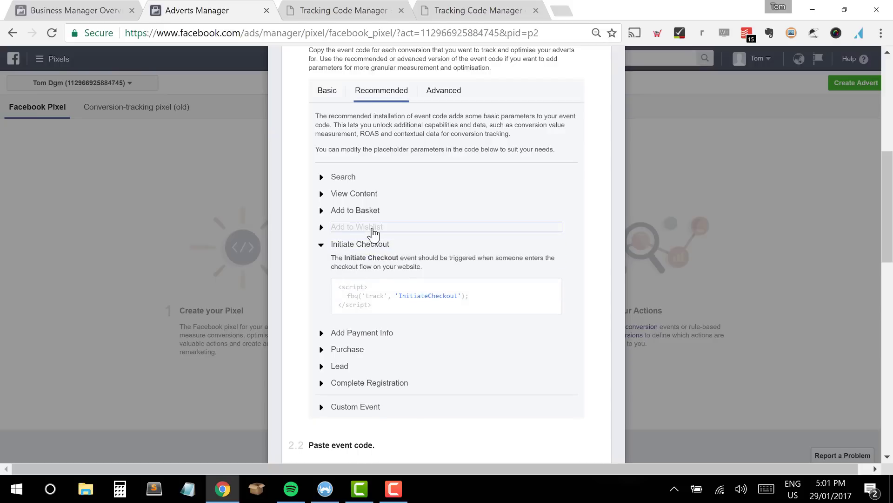
pyautogui.click(381, 227)
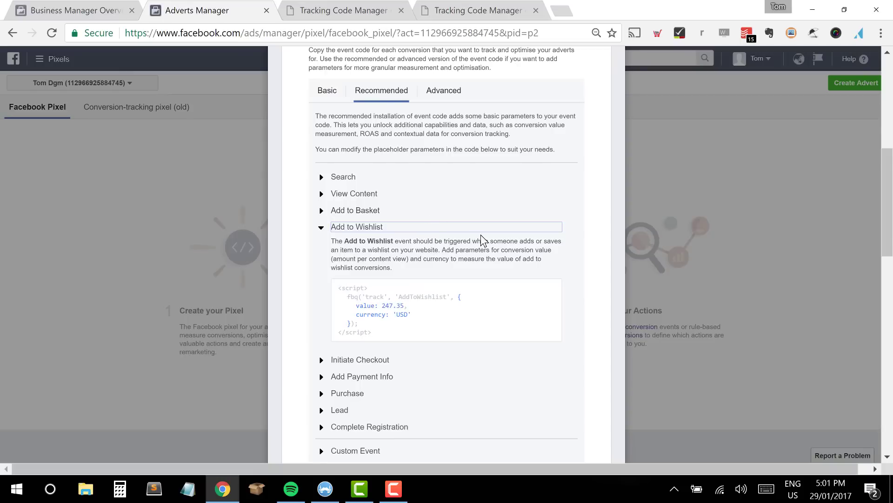
pyautogui.scroll(1, 475, 249)
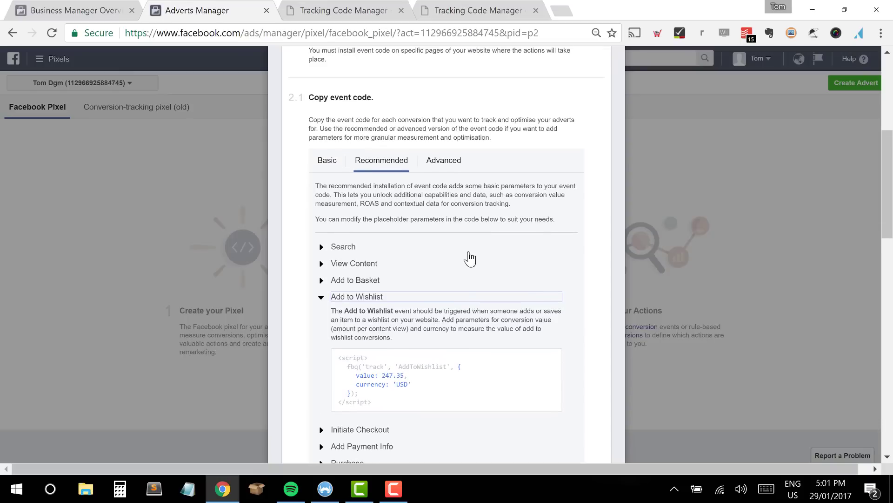
pyautogui.click(327, 164)
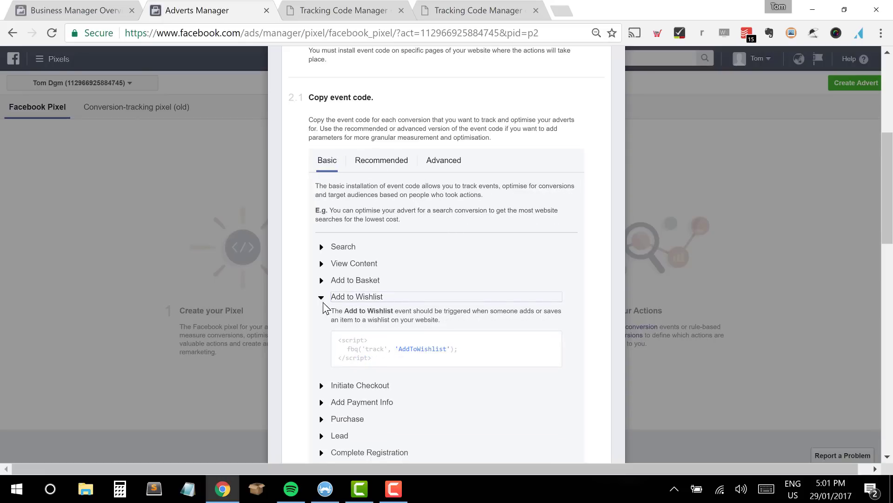
pyautogui.click(563, 12)
# Load tomwillis.com.au and go to its Contact page
pyautogui.write('tomwillis.com.au')
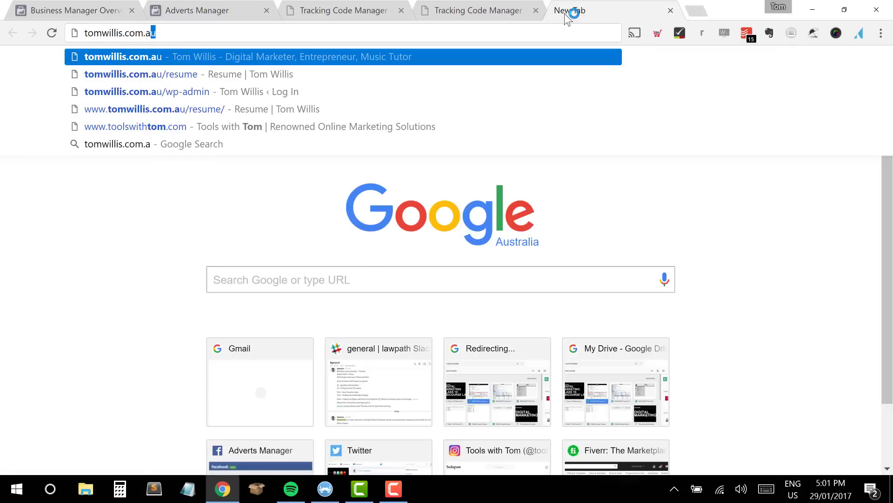
pyautogui.press('Return')
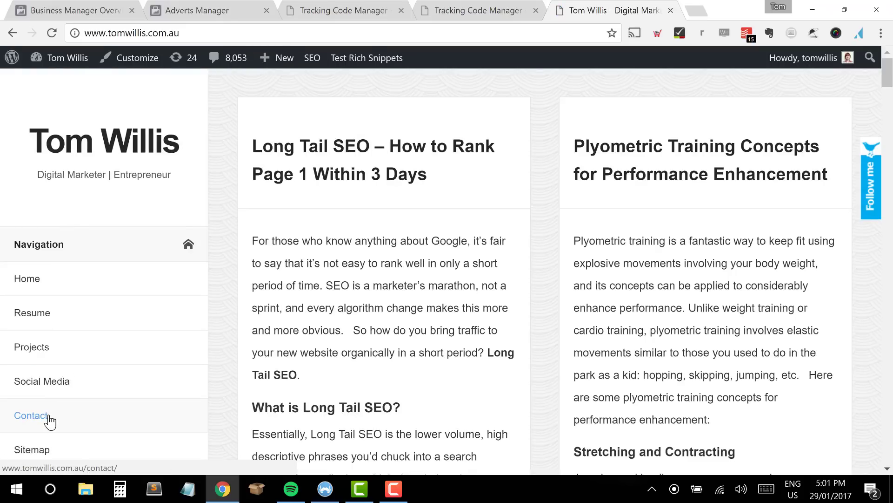
pyautogui.click(50, 418)
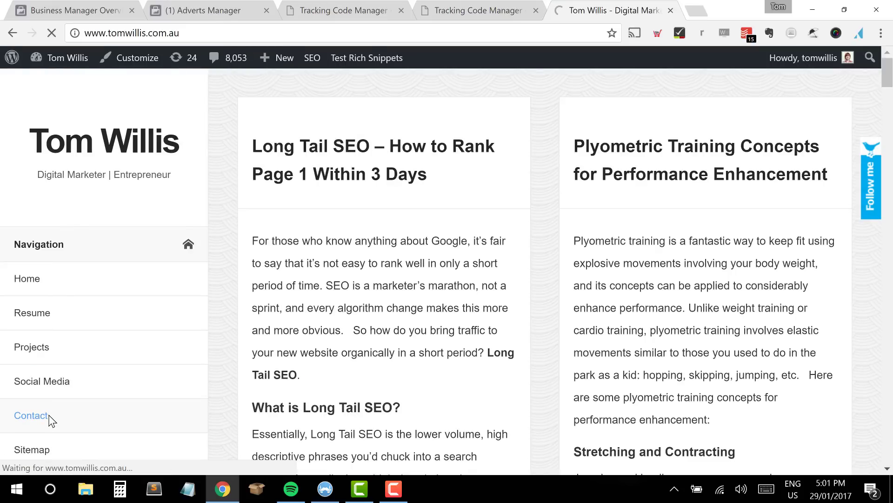
# Send the contact form with 'test' as name, subject and message and a test e-mail address
pyautogui.click(418, 229)
pyautogui.write('test')
pyautogui.press('Tab')
pyautogui.write('test@test.com')
pyautogui.press('Tab')
pyautogui.write('test')
pyautogui.press('Tab')
pyautogui.write('test')
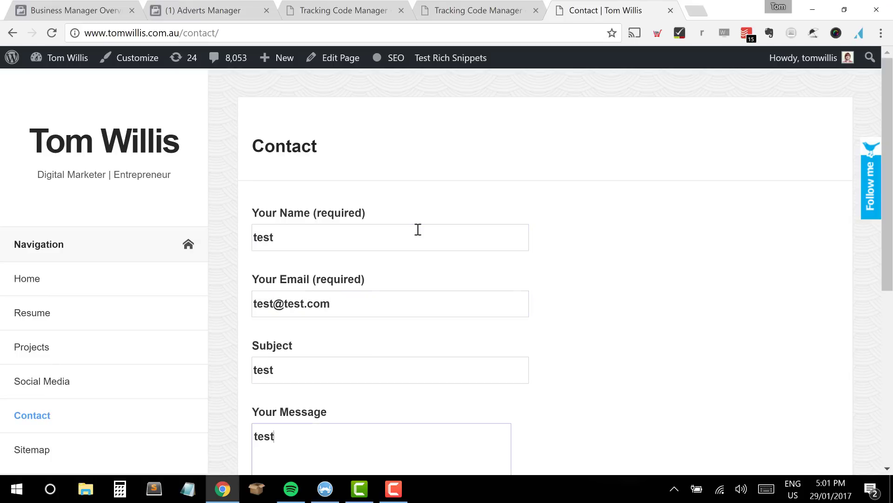
pyautogui.scroll(-6, 416, 239)
pyautogui.click(281, 420)
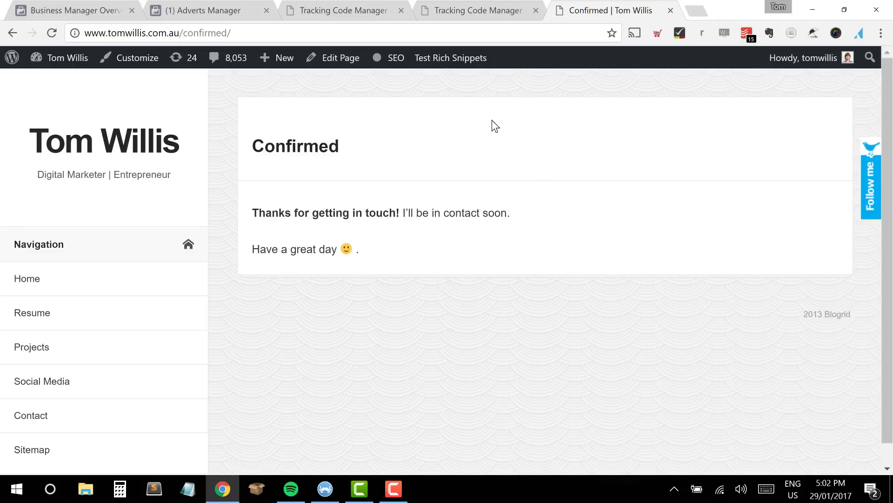
# Highlight the confirmed/ part of the thank-you page's web address
pyautogui.moveTo(115, 33); pyautogui.dragTo(229, 11)
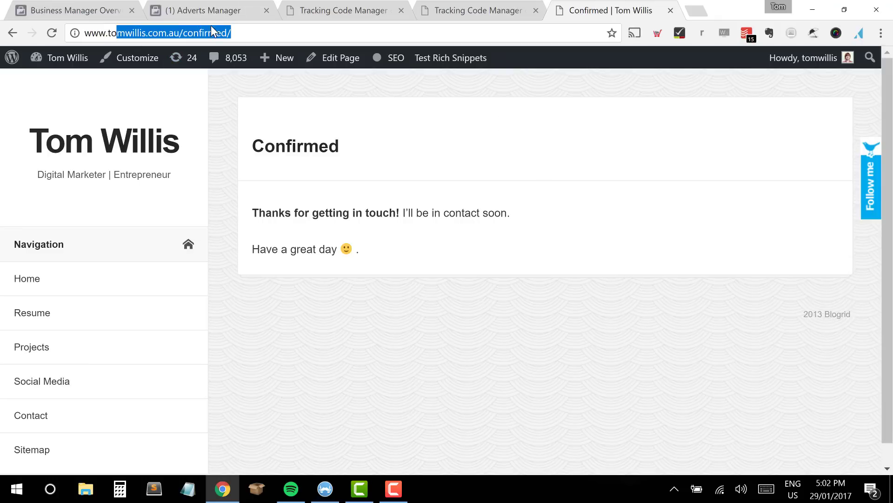
pyautogui.click(195, 33)
pyautogui.moveTo(188, 32); pyautogui.dragTo(243, 30)
pyautogui.click(243, 30)
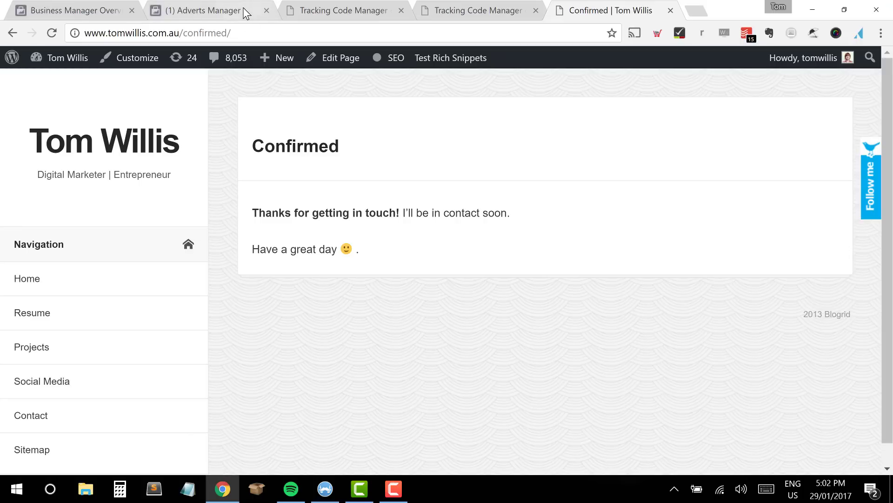
# Copy the basic Complete Registration event code and return to the Tracking Code Manager page
pyautogui.click(247, 14)
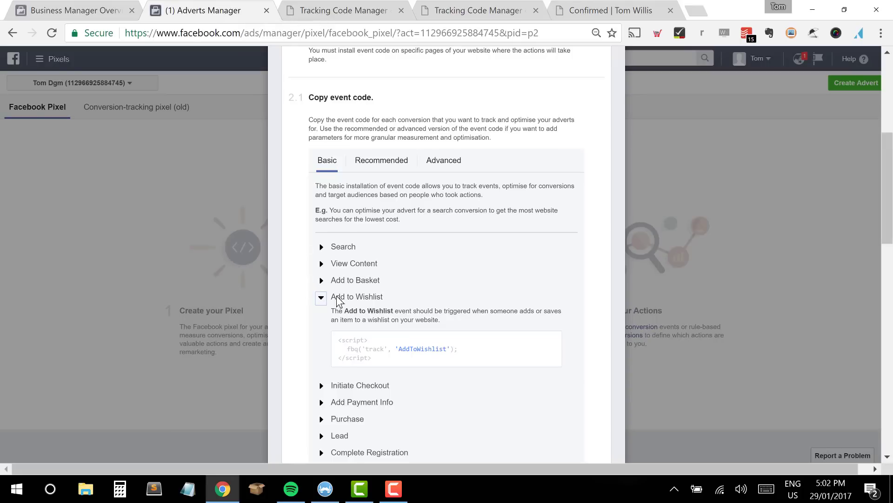
pyautogui.scroll(-3, 380, 298)
pyautogui.scroll(-3, 381, 292)
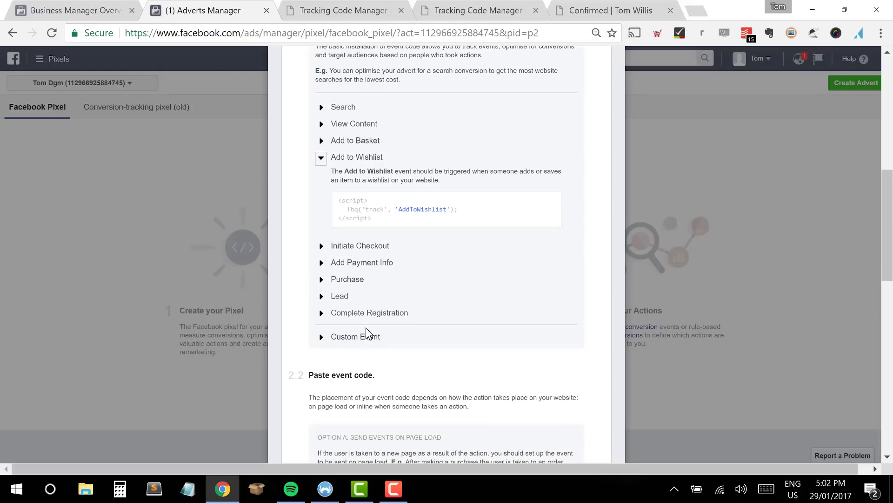
pyautogui.click(368, 312)
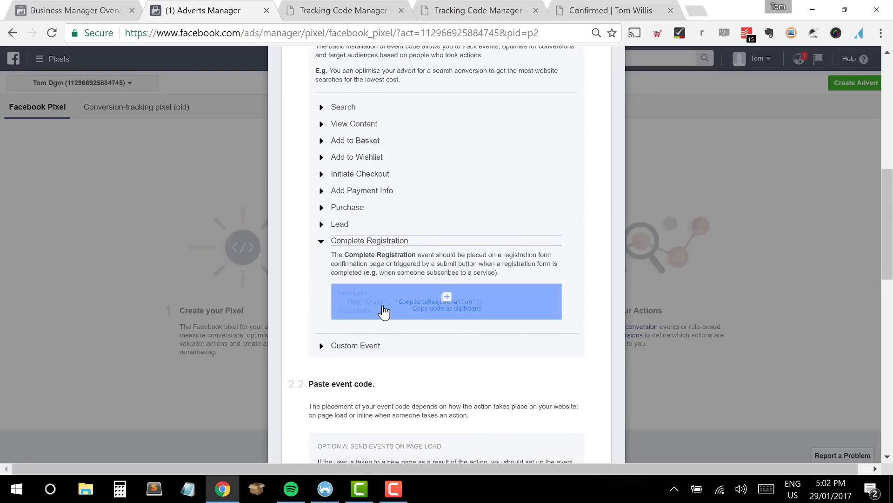
pyautogui.moveTo(450, 303)
pyautogui.click(451, 303)
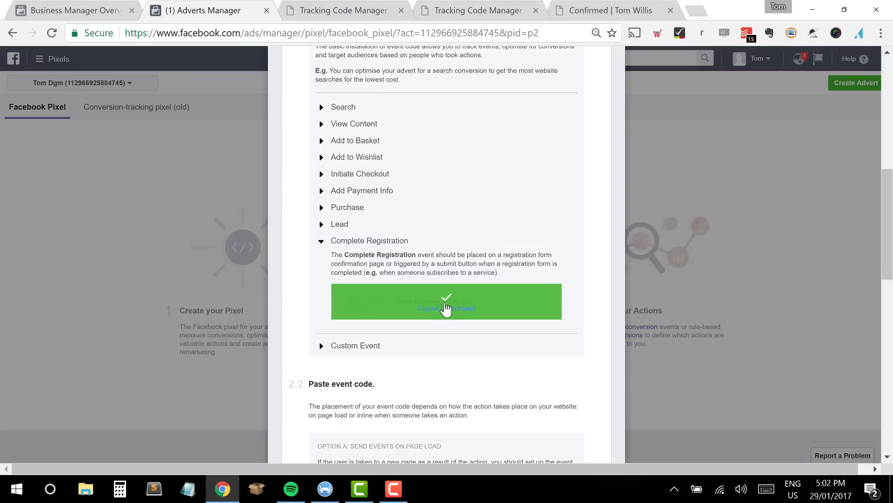
pyautogui.click(481, 5)
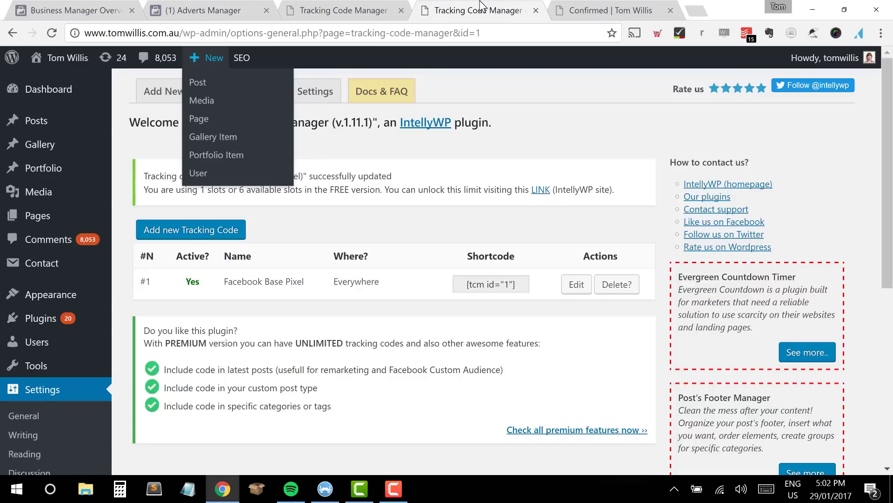
# Close the duplicate tab and add a new tracking code named 'Form Completion'
pyautogui.click(401, 11)
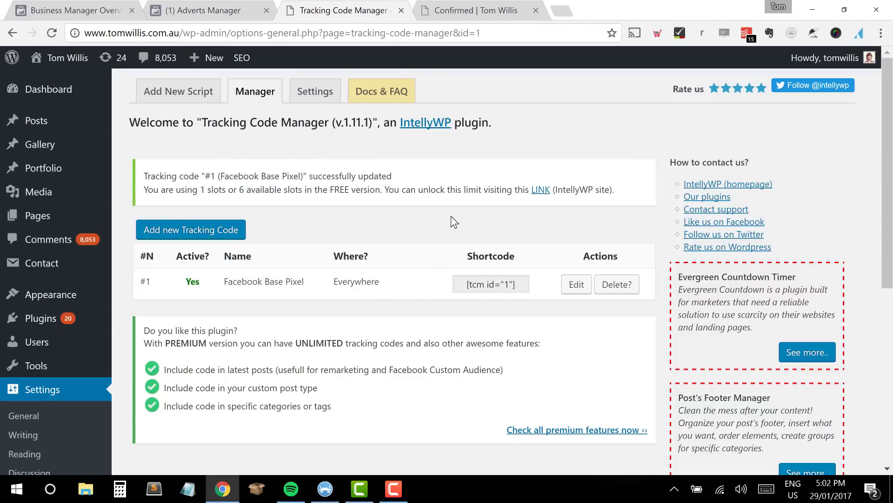
pyautogui.click(232, 231)
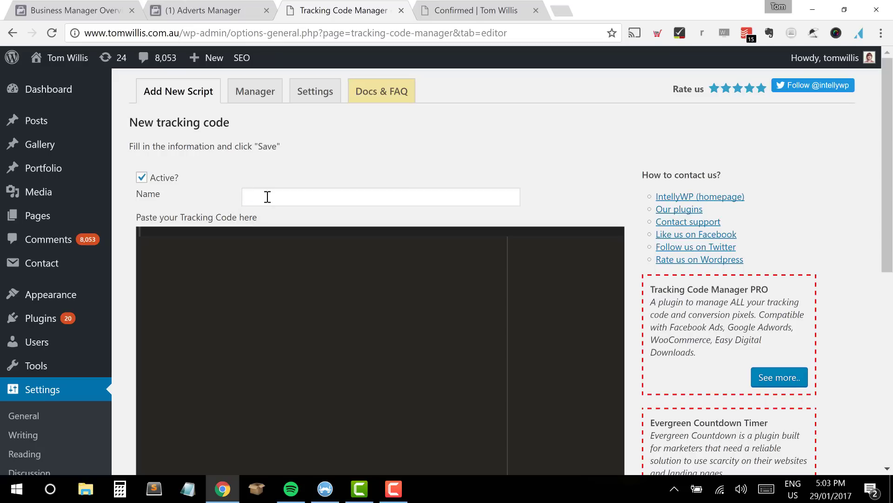
pyautogui.click(268, 197)
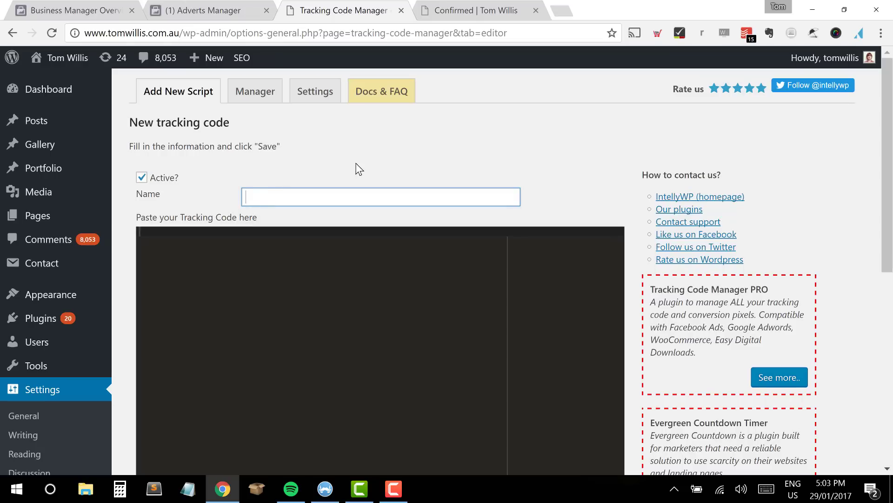
pyautogui.write('Form Completion')
# Paste the fbq('track', 'CompleteRegistration') script into the tracking code box
pyautogui.click(417, 283)
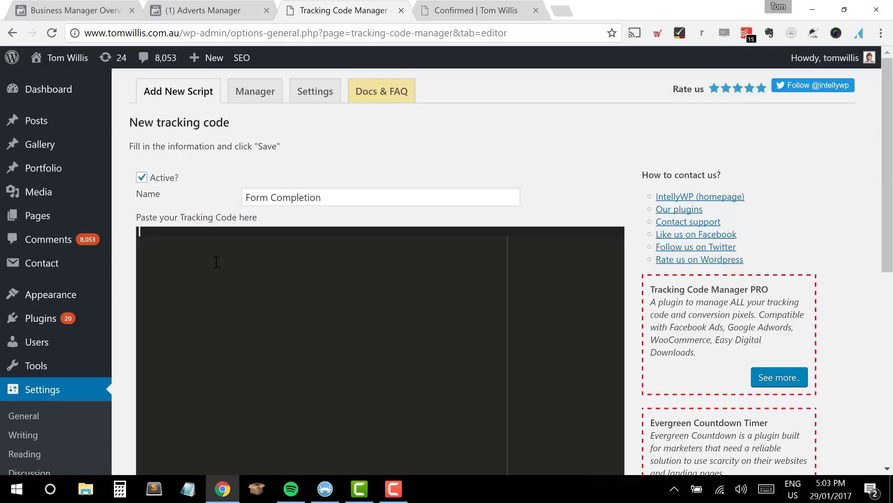
pyautogui.rightClick(151, 238)
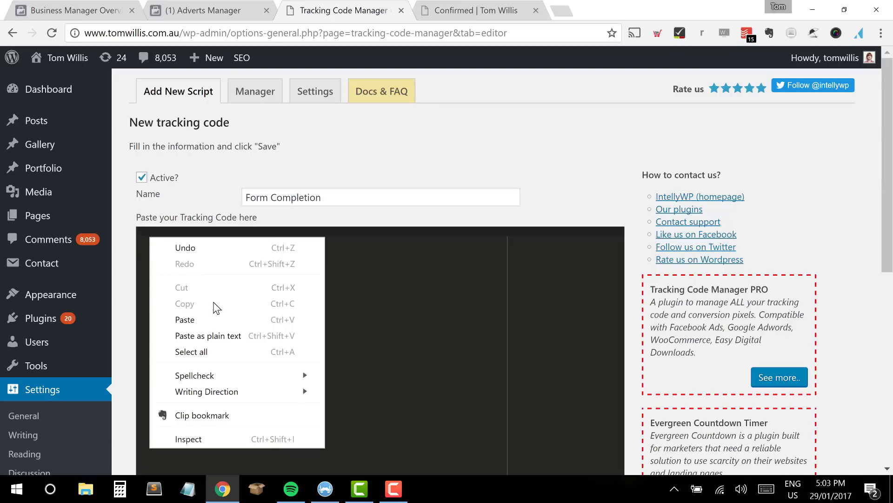
pyautogui.click(214, 318)
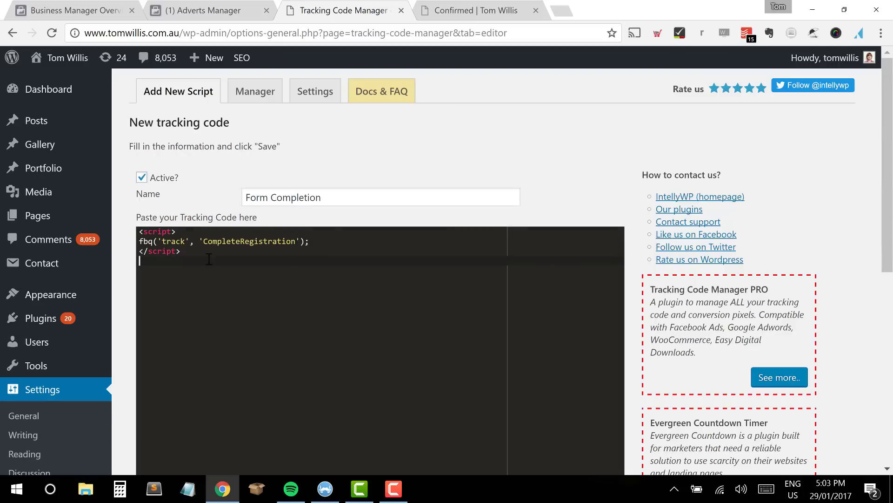
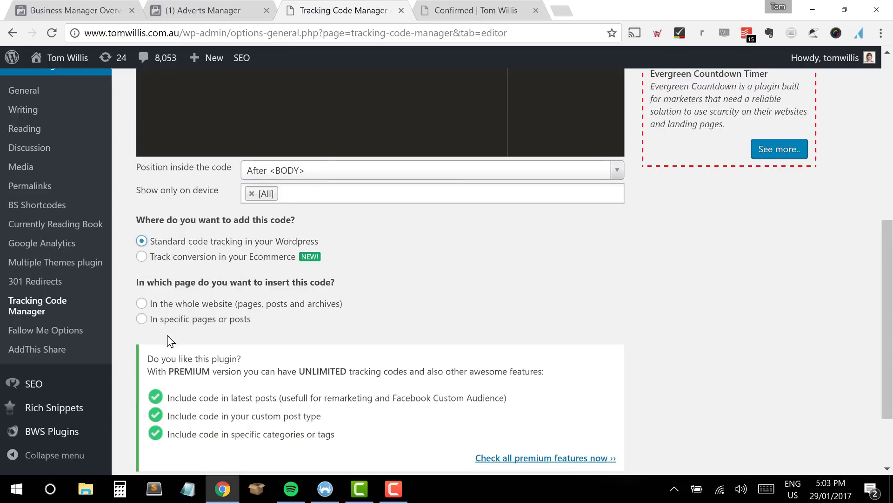
# Limit the tracking code to specific pages, including only the Confirmed page and removing [All]
pyautogui.click(169, 308)
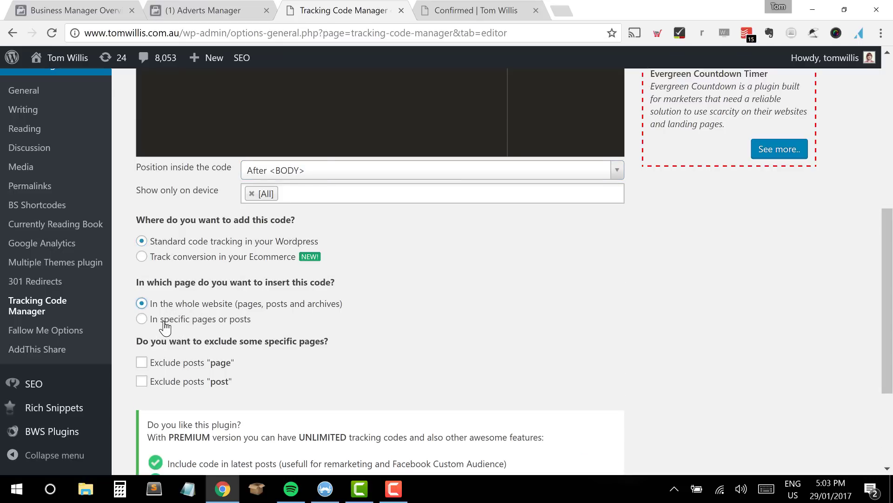
pyautogui.click(164, 321)
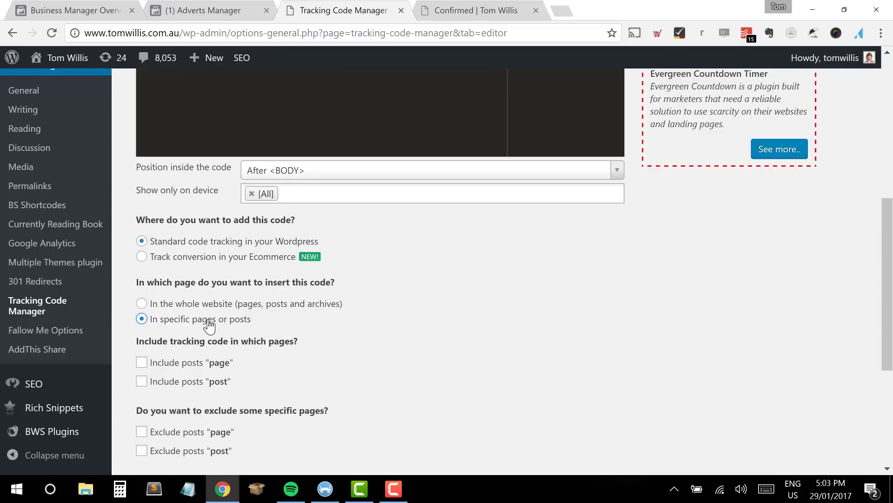
pyautogui.scroll(-1, 212, 309)
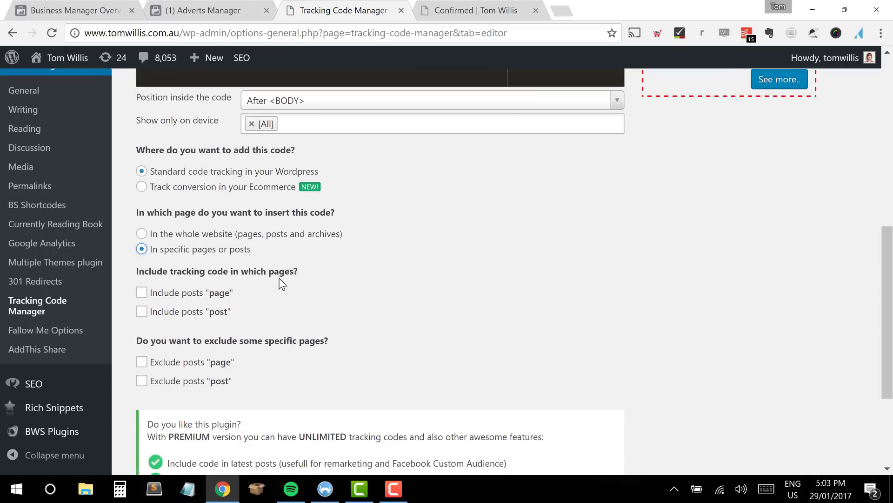
pyautogui.click(187, 295)
pyautogui.click(196, 314)
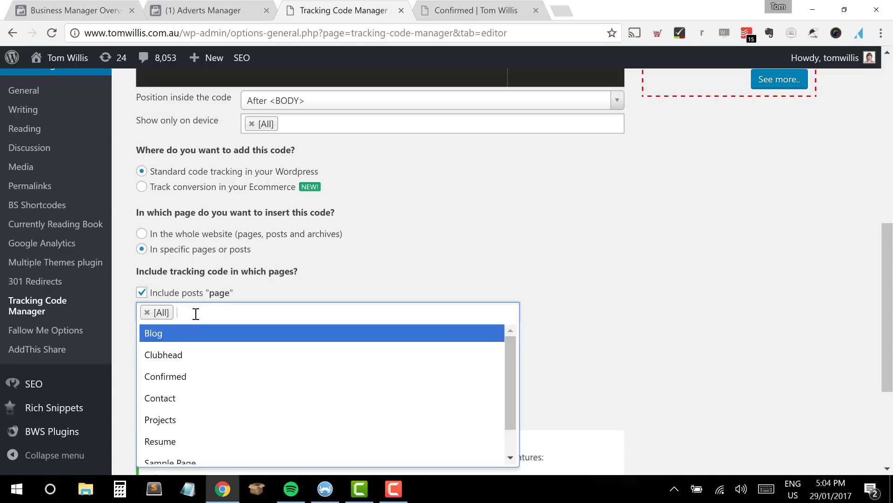
pyautogui.scroll(-1, 214, 358)
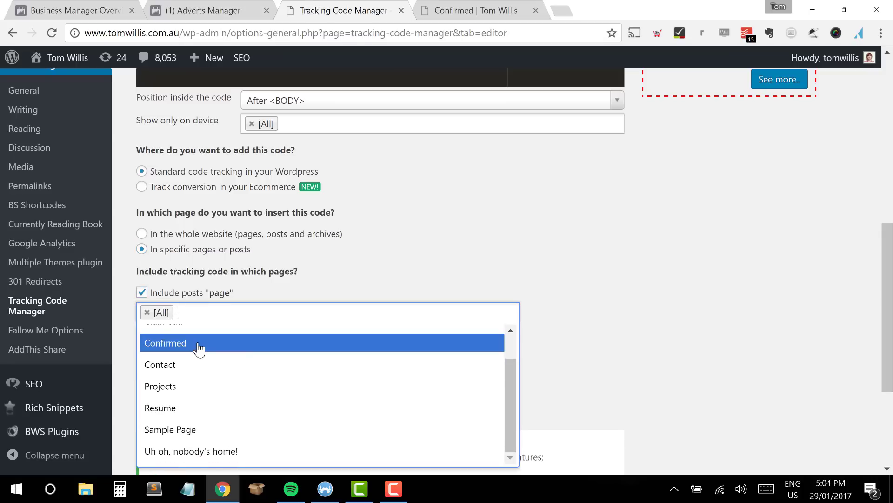
pyautogui.click(199, 348)
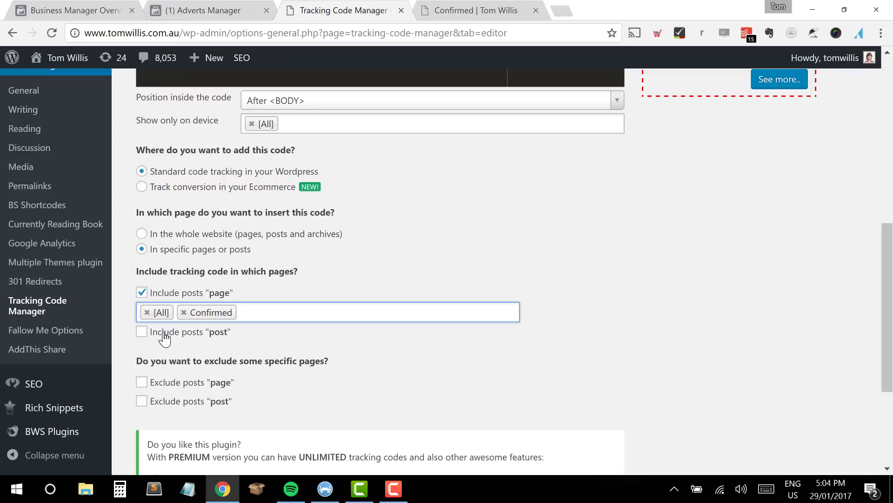
pyautogui.click(147, 313)
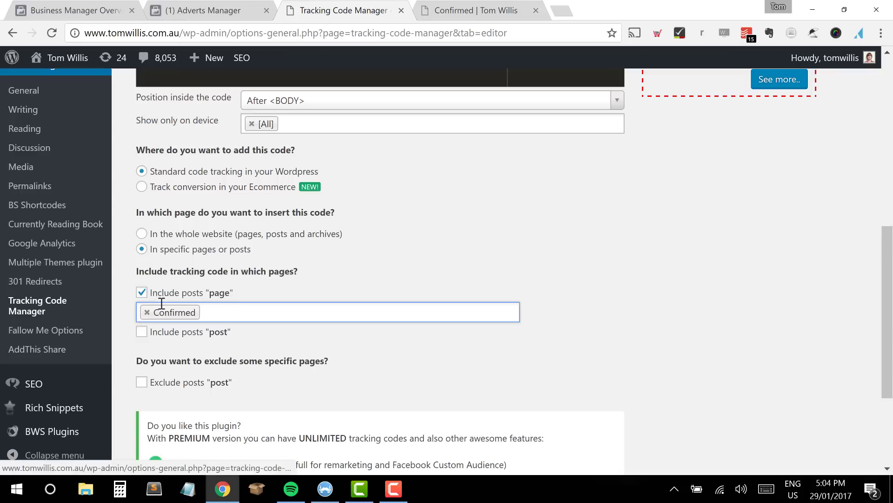
pyautogui.scroll(-4, 343, 309)
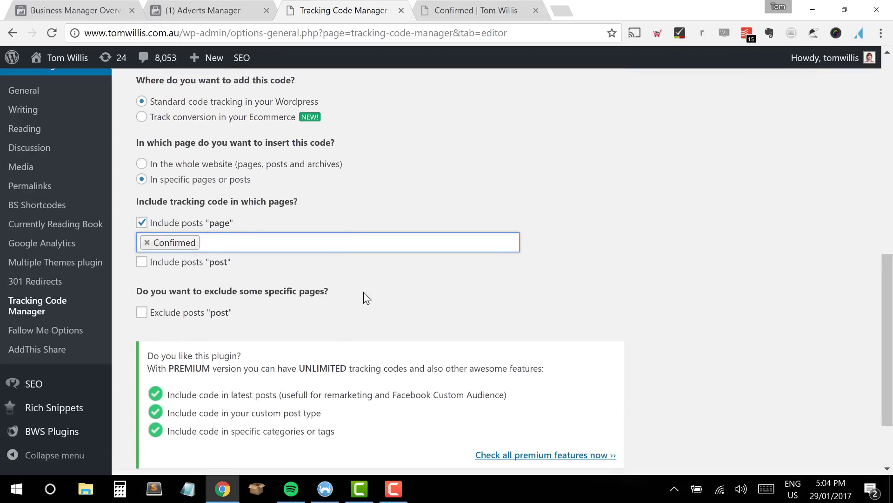
pyautogui.scroll(5, 364, 292)
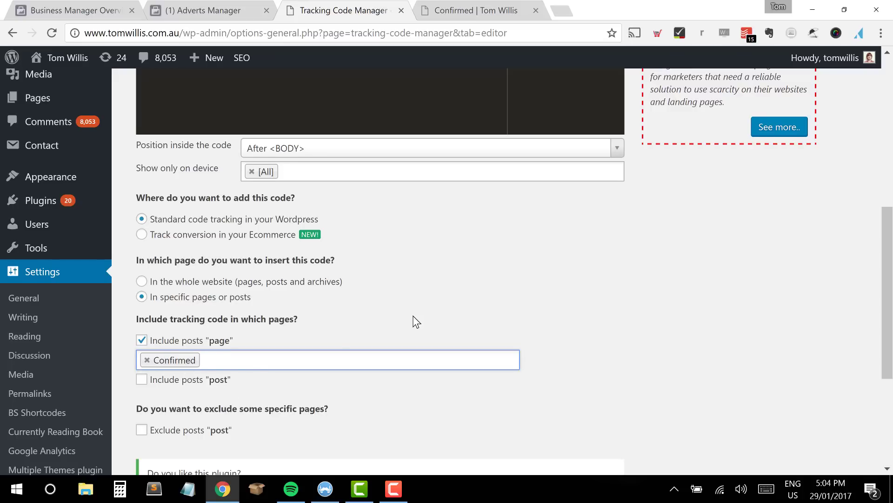
pyautogui.scroll(-5, 413, 320)
# Save the Form Completion tracking code so it is active on Specific Pages
pyautogui.click(149, 418)
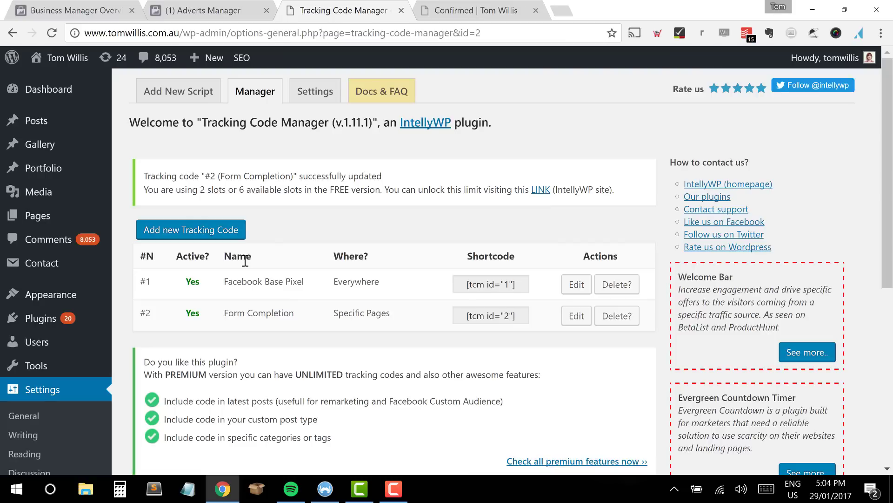
# Add the Facebook Pixel Helper extension from the Chrome Web Store, then load the tomwillis.com.au home page
pyautogui.hotkey('ctrl', 't')
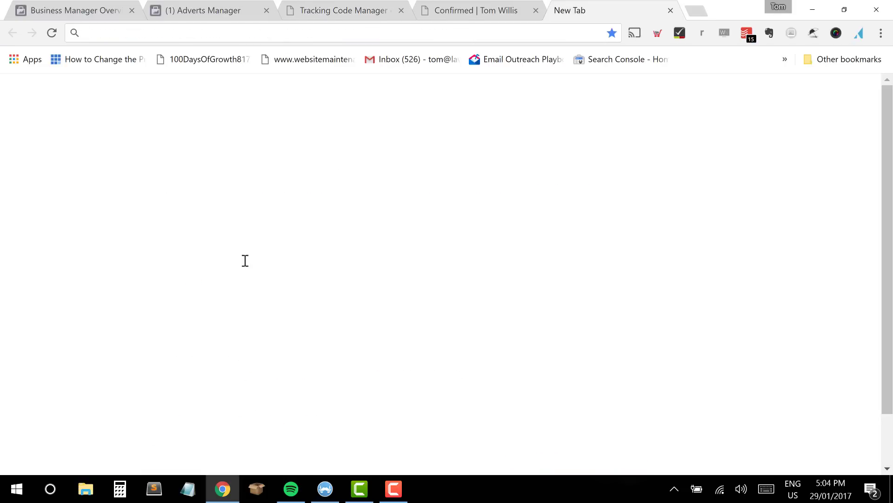
pyautogui.write('facebook pixel help')
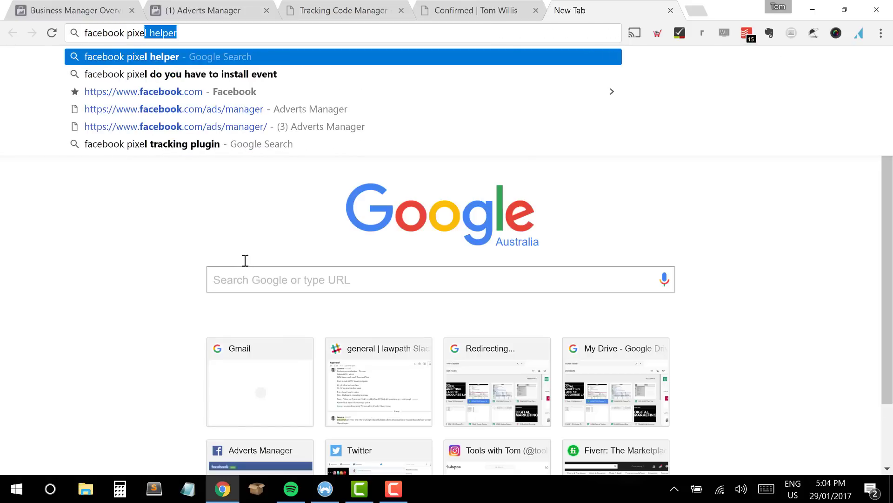
pyautogui.write('er')
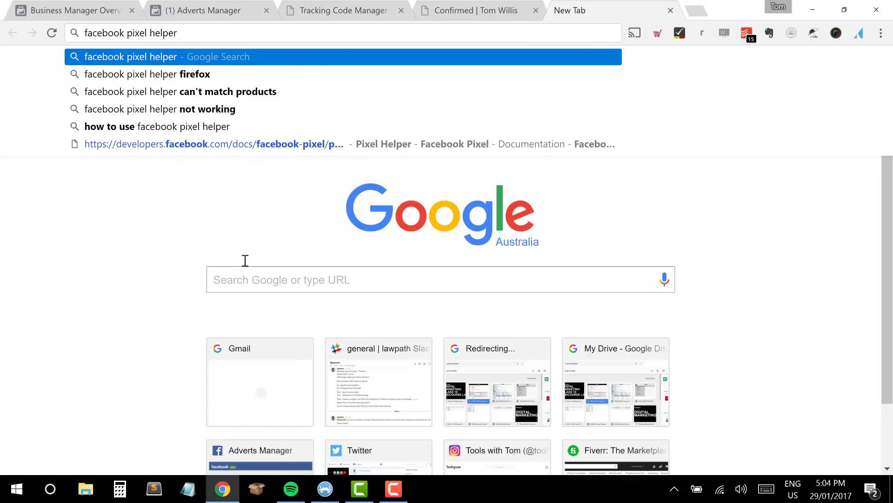
pyautogui.press('Return')
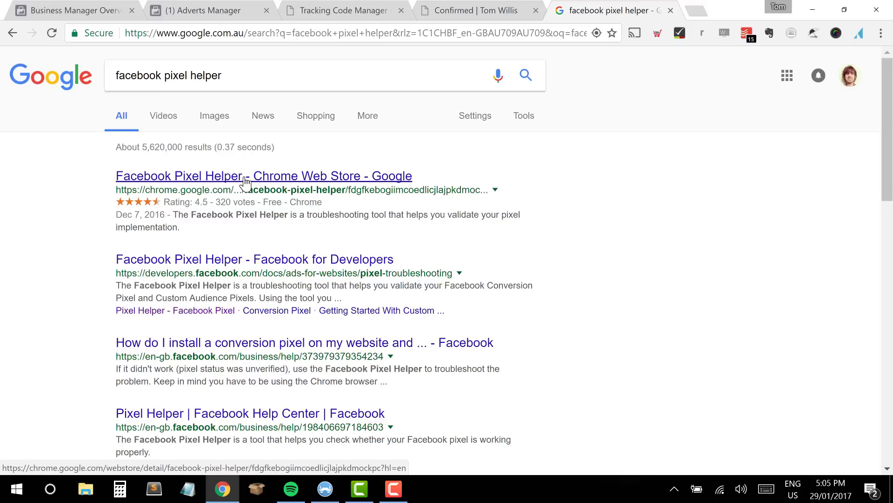
pyautogui.click(246, 177)
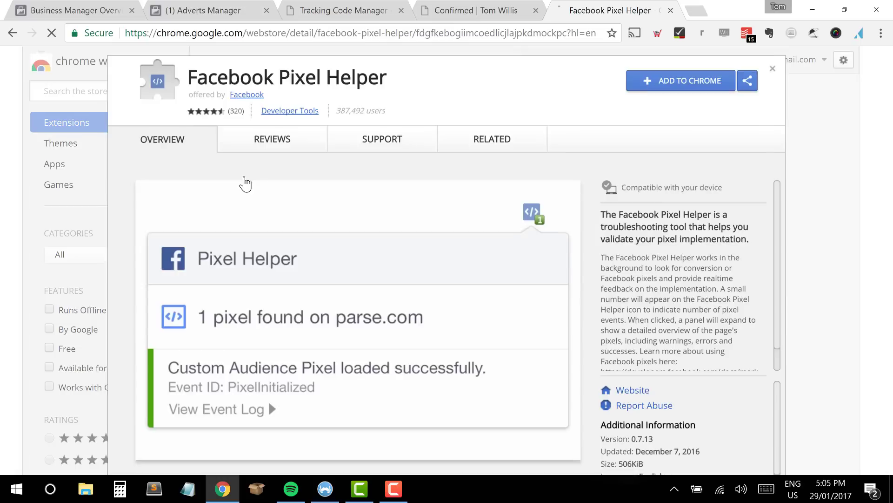
pyautogui.click(695, 89)
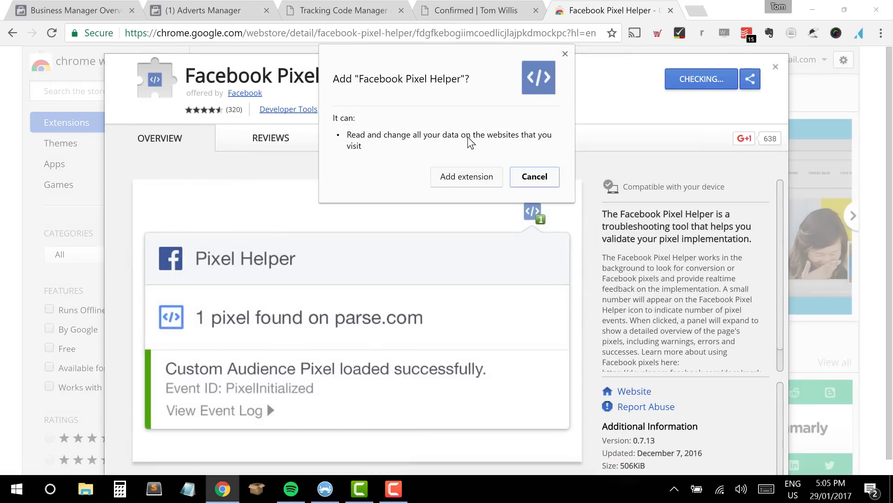
pyautogui.click(474, 179)
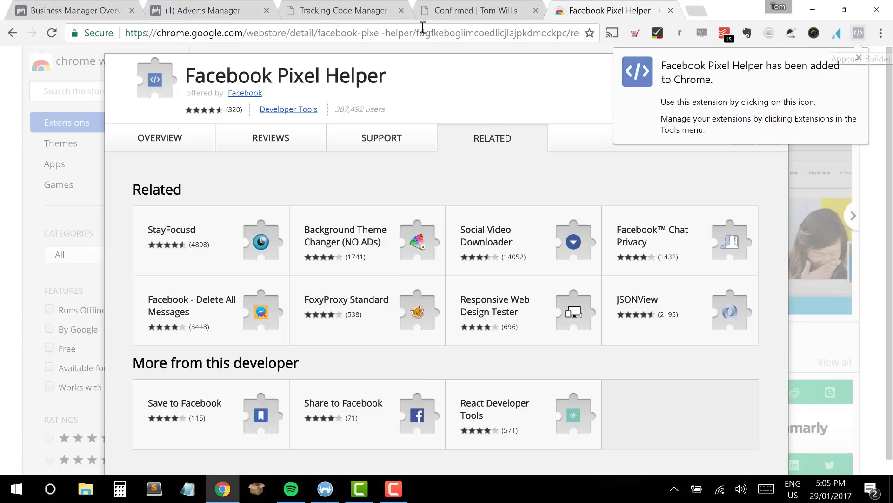
pyautogui.click(475, 10)
pyautogui.click(69, 145)
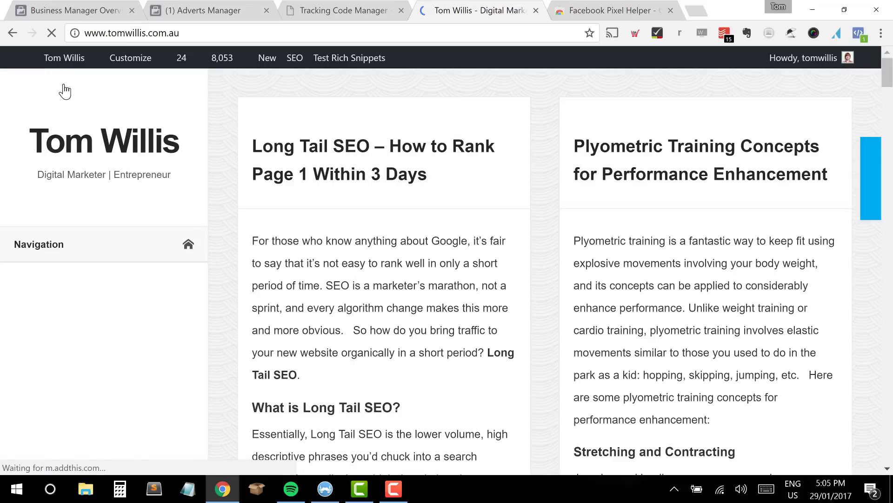
# Check the PageView pixel with Pixel Helper on the home and Resume pages, then open Contact
pyautogui.click(861, 36)
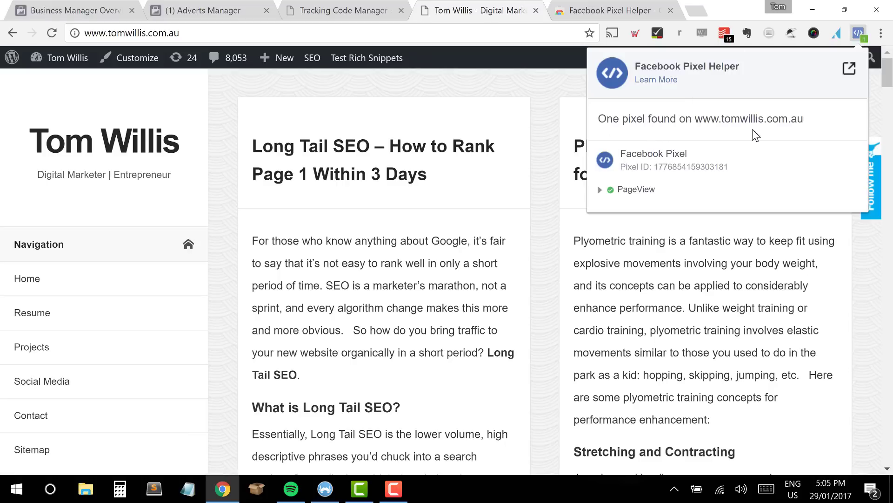
pyautogui.click(622, 191)
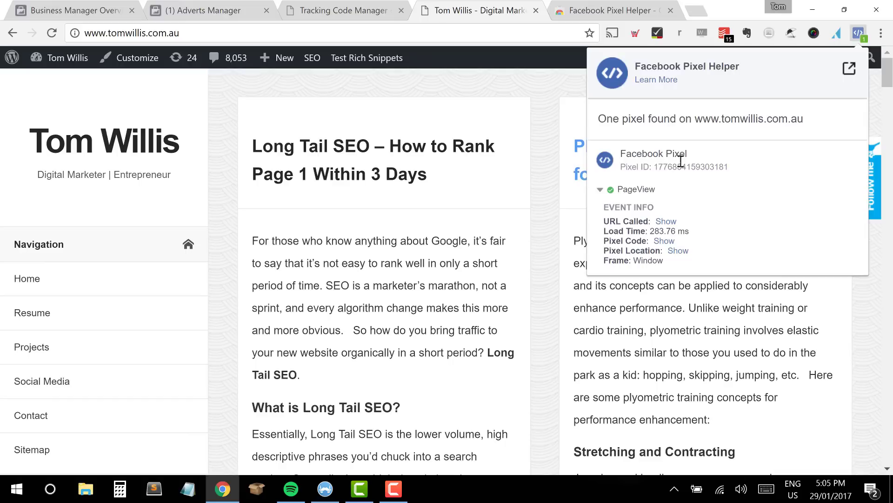
pyautogui.click(72, 320)
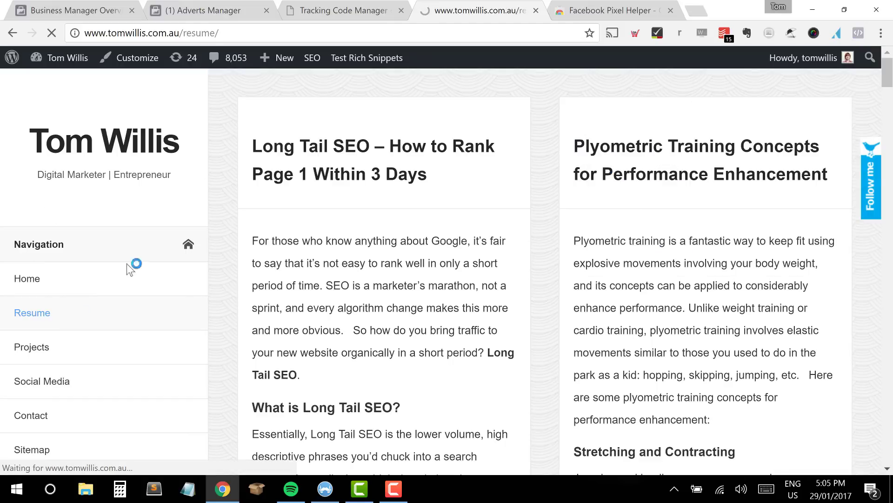
pyautogui.click(858, 33)
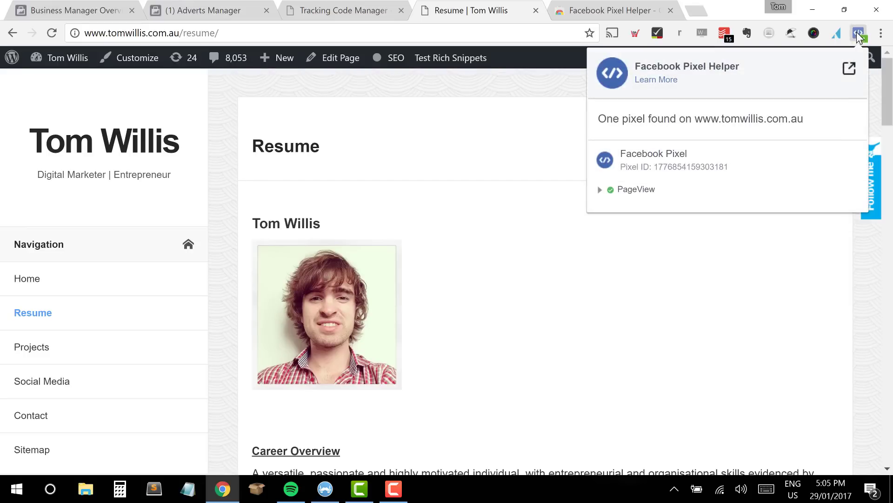
pyautogui.click(75, 422)
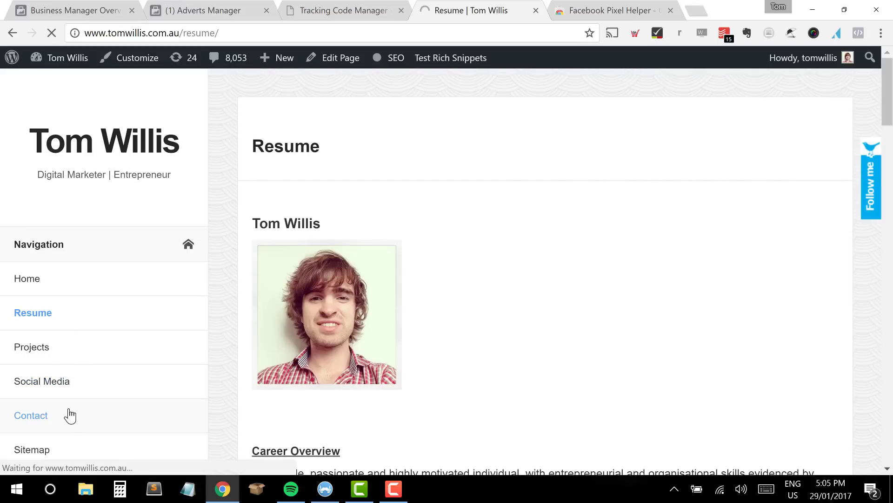
pyautogui.click(410, 232)
# Send the contact form with name 'test', a test e-mail address and subject 'test'
pyautogui.write('test')
pyautogui.press('Tab')
pyautogui.write('test')
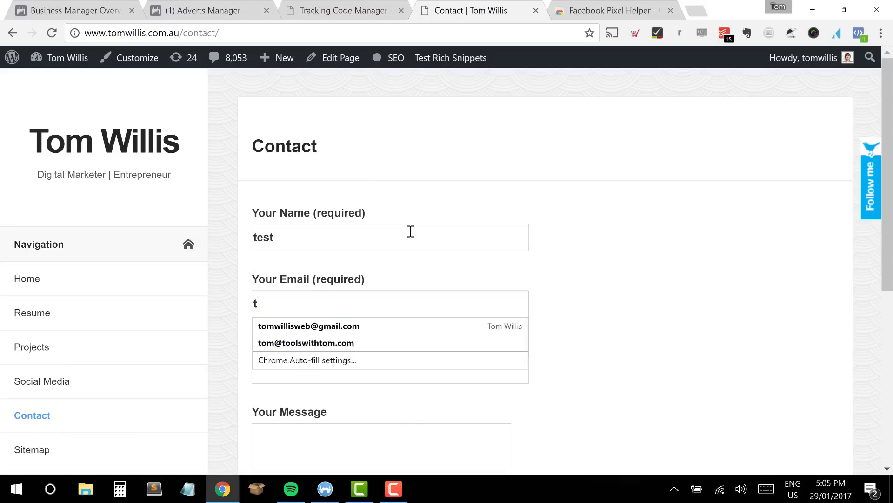
pyautogui.write('@test.')
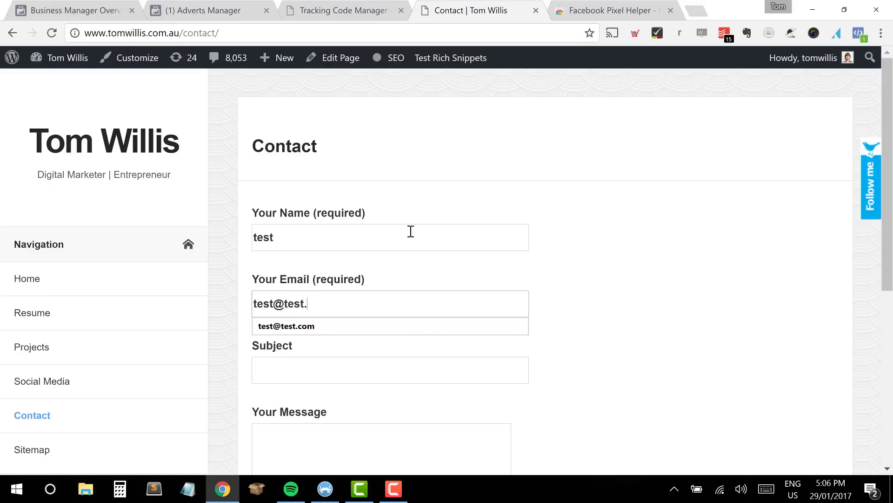
pyautogui.write('com.au')
pyautogui.press('Tab')
pyautogui.write('test')
pyautogui.press('Tab')
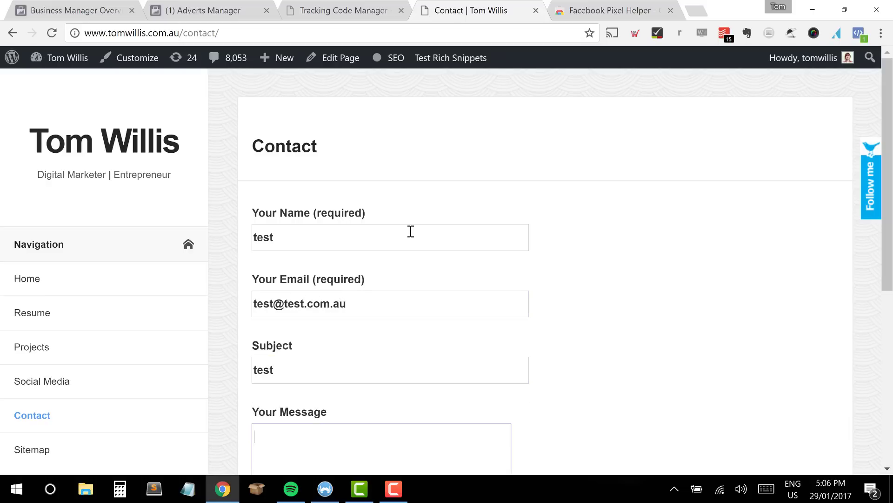
pyautogui.scroll(-6, 405, 285)
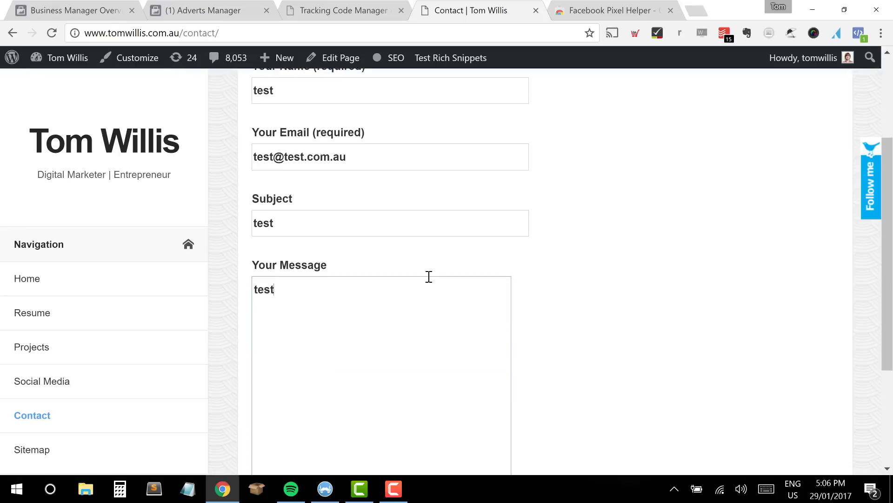
pyautogui.scroll(-1, 431, 298)
pyautogui.click(269, 379)
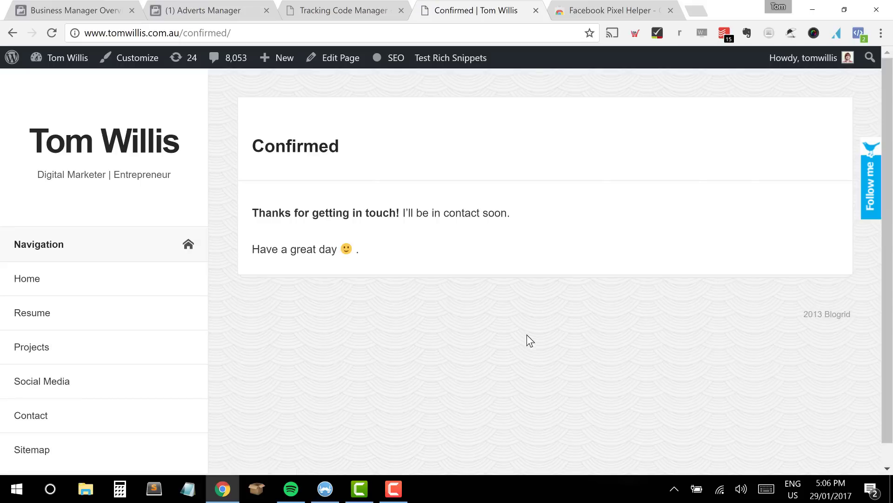
# Verify PageView and CompleteRegistration fire on the Confirmed page, then return to Adverts Manager
pyautogui.click(858, 33)
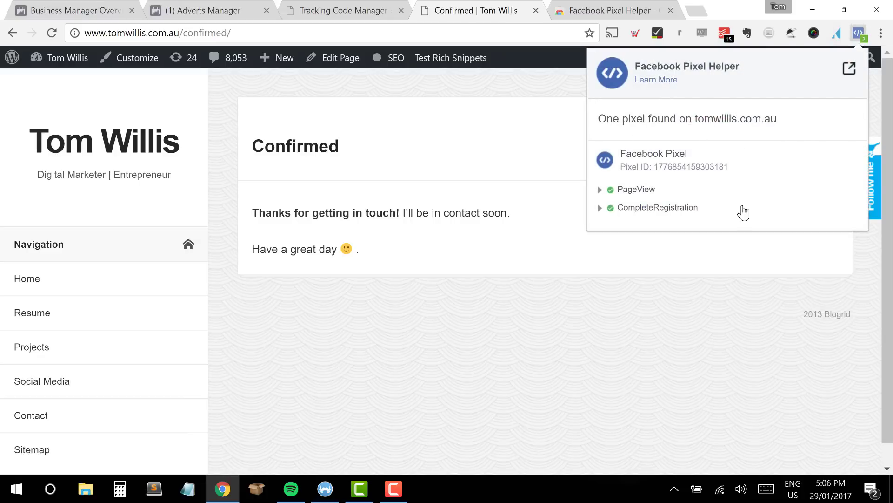
pyautogui.click(645, 194)
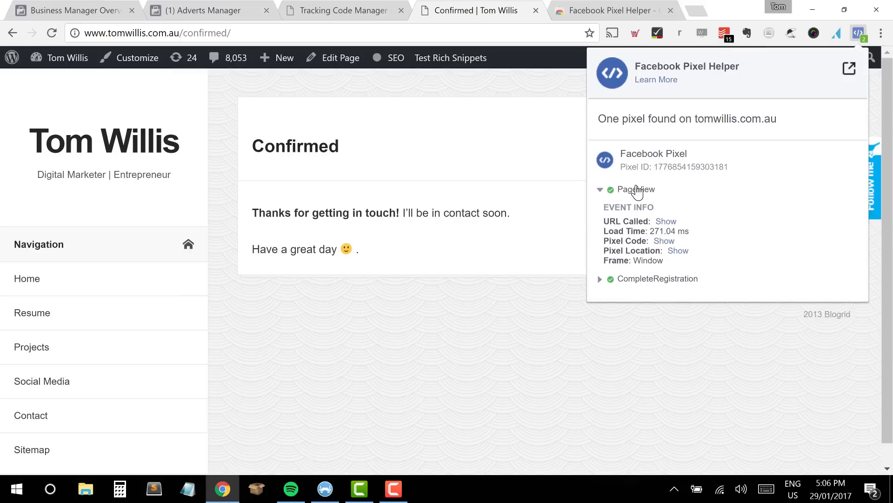
pyautogui.click(685, 288)
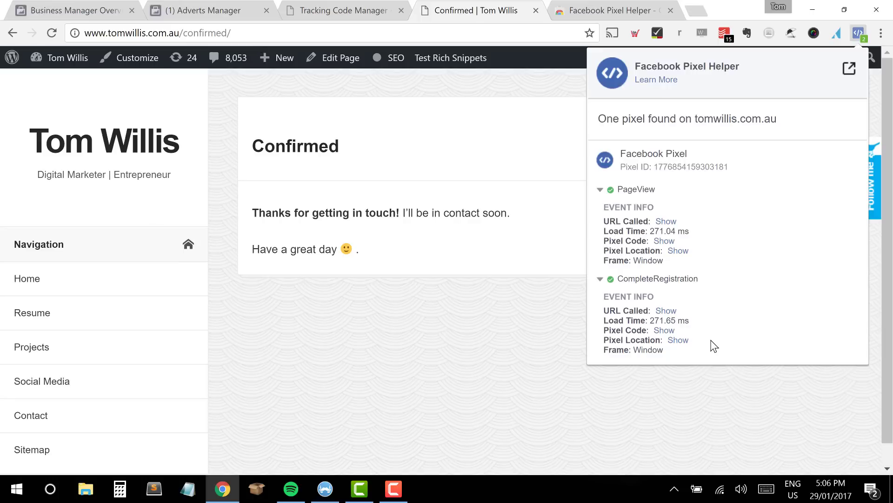
pyautogui.click(199, 6)
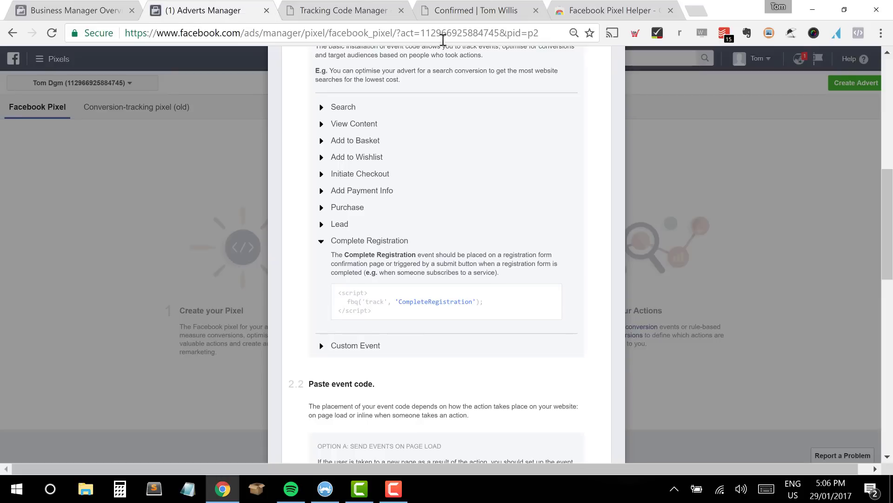
# Copy the Option B inline-action event code and advance to the Check pixel status step
pyautogui.scroll(-4, 500, 209)
pyautogui.scroll(-10, 501, 209)
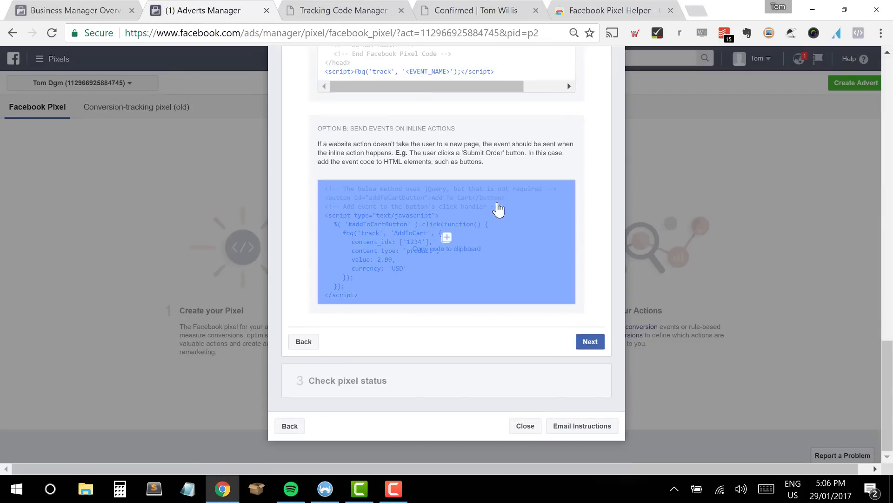
pyautogui.click(521, 251)
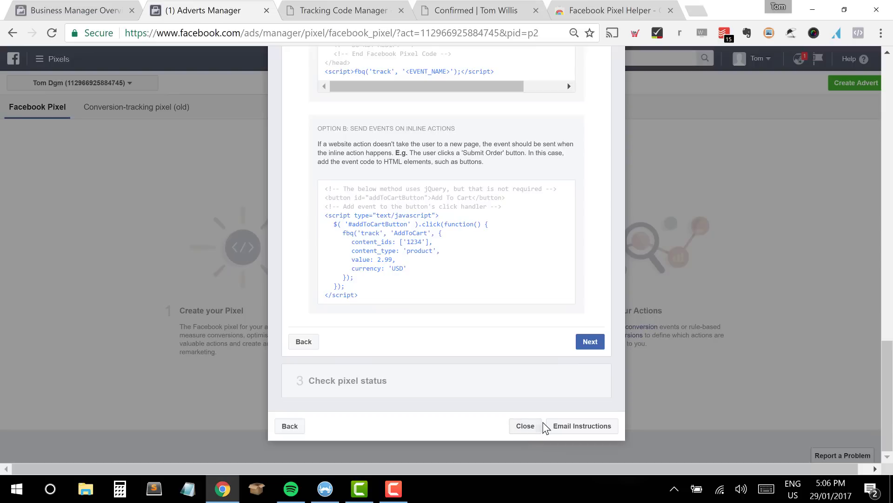
pyautogui.click(592, 344)
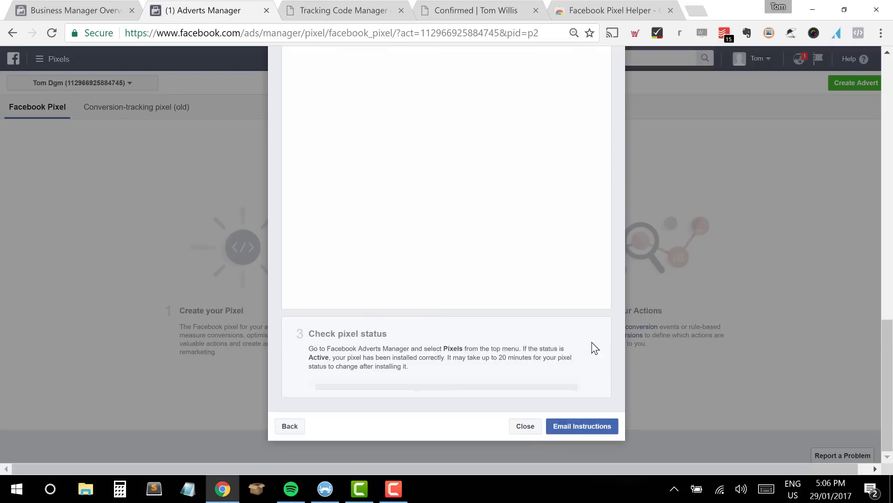
# Look through the Email pixel code instructions, then close the dialog
pyautogui.click(588, 433)
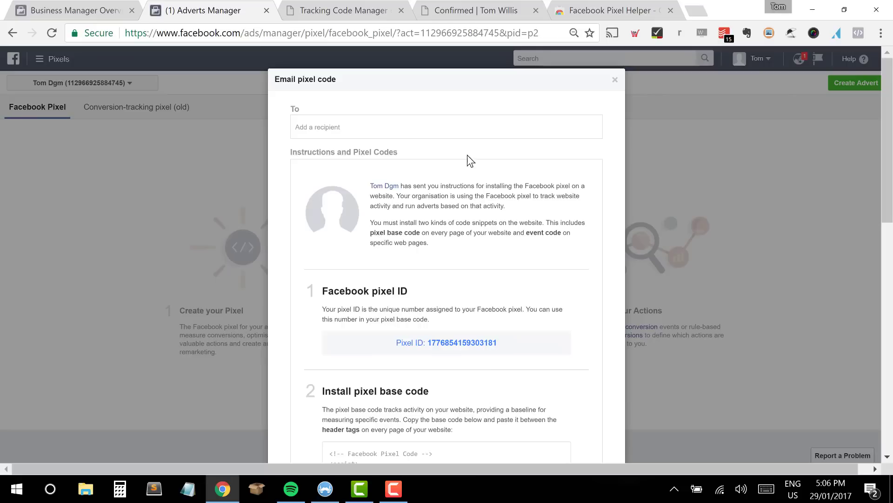
pyautogui.scroll(-2, 461, 224)
pyautogui.scroll(-2, 459, 220)
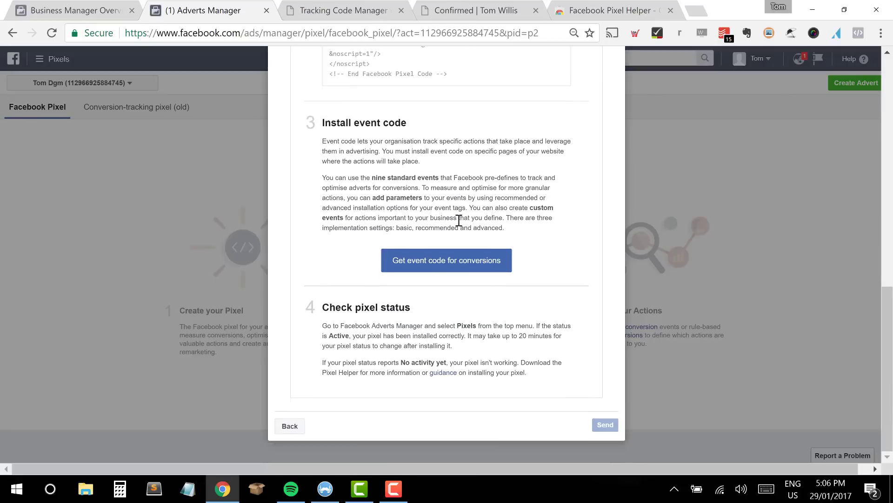
pyautogui.click(371, 128)
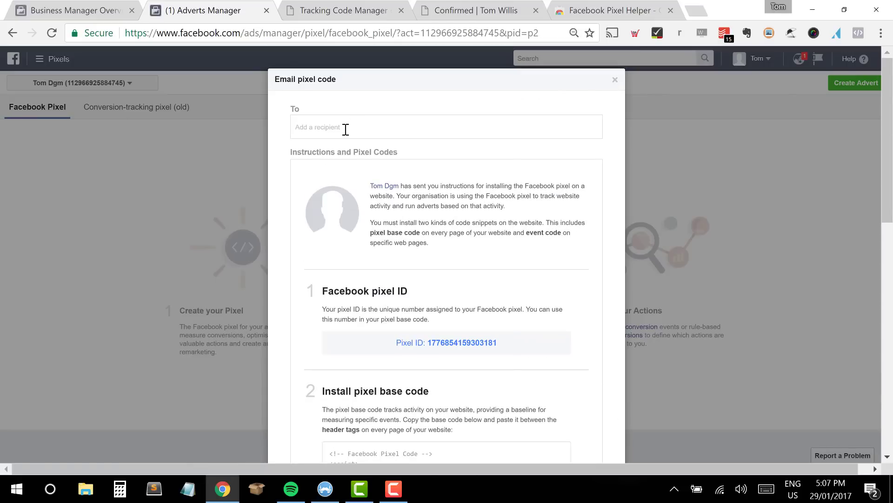
pyautogui.scroll(-12, 477, 279)
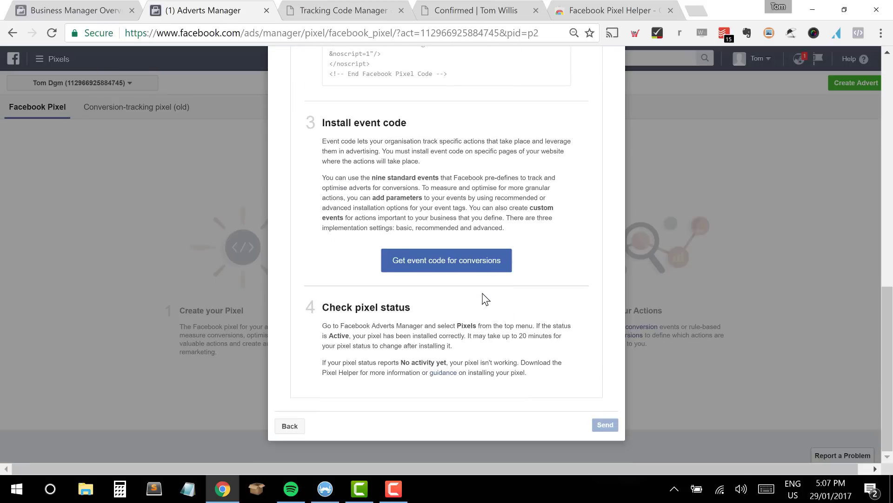
pyautogui.scroll(12, 484, 298)
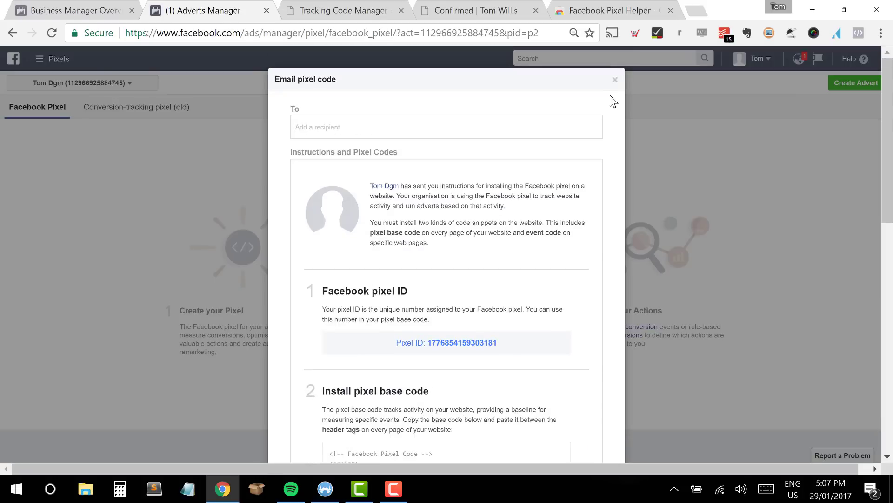
pyautogui.click(615, 83)
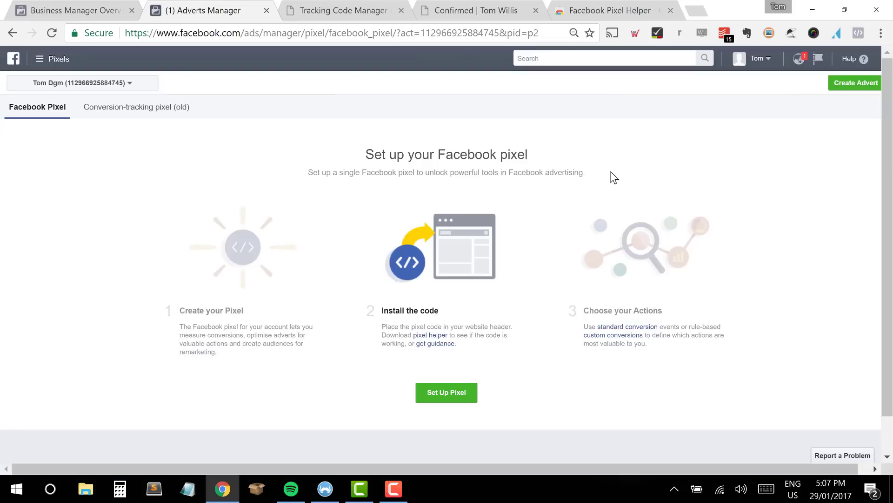
# Reload the Pixels page with F5 to show the pixel's overview dashboard
pyautogui.press('F5')
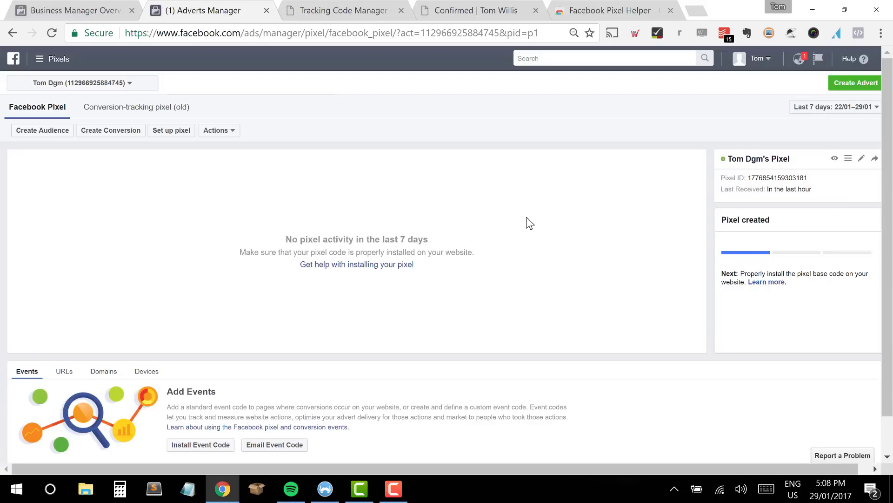
pyautogui.press('F5')
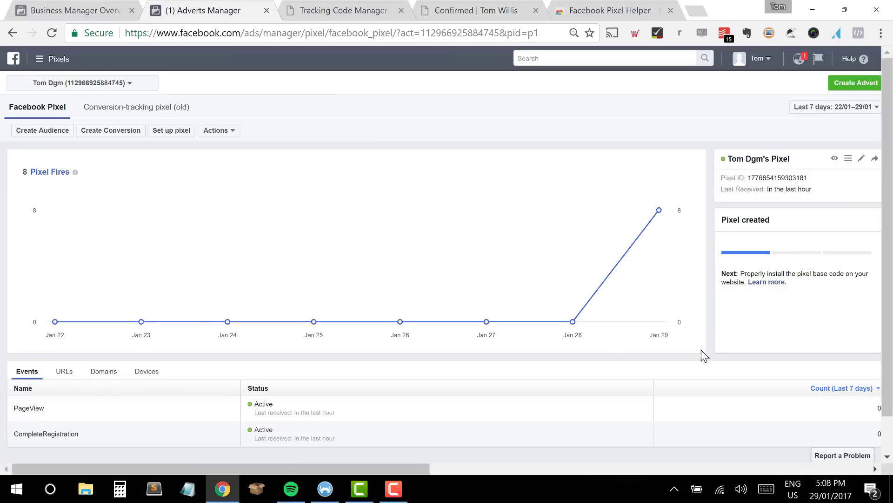
pyautogui.scroll(-2, 838, 381)
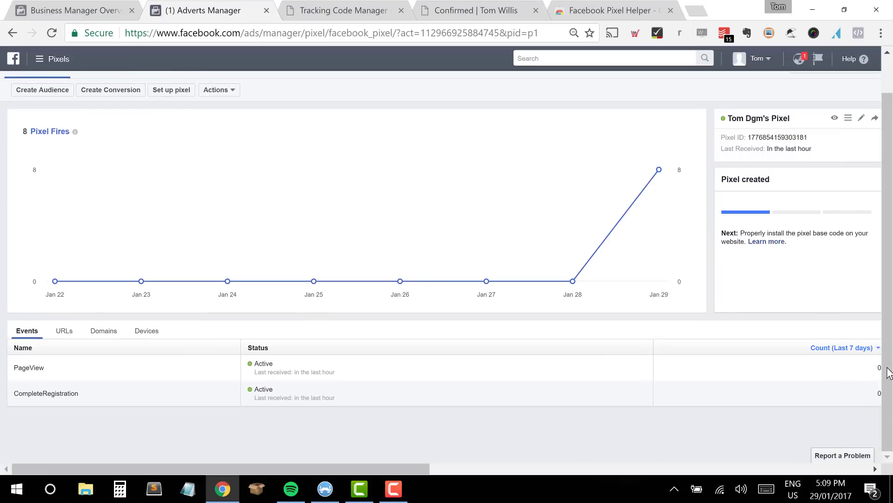
pyautogui.scroll(2, 93, 345)
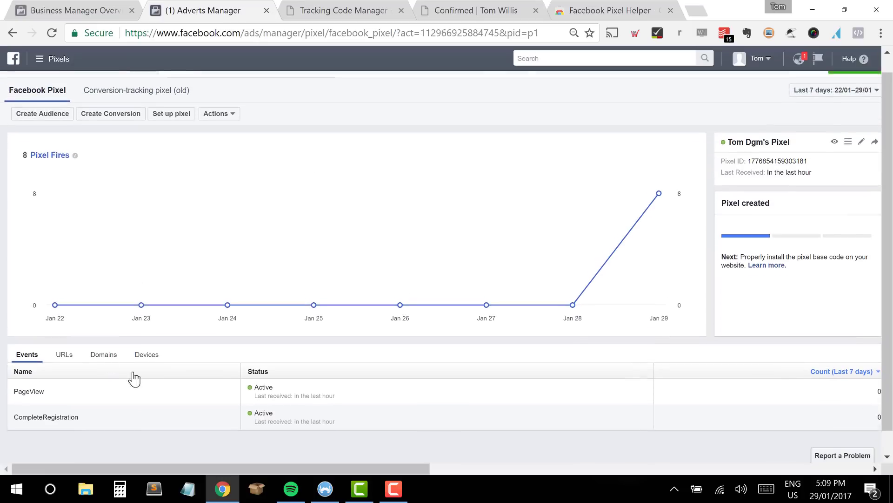
pyautogui.moveTo(13, 408); pyautogui.dragTo(110, 429)
pyautogui.click(40, 424)
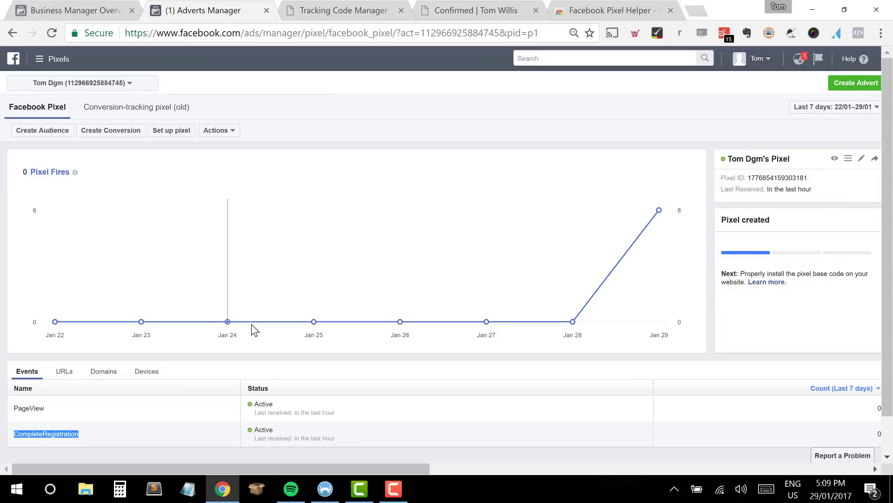
pyautogui.click(63, 378)
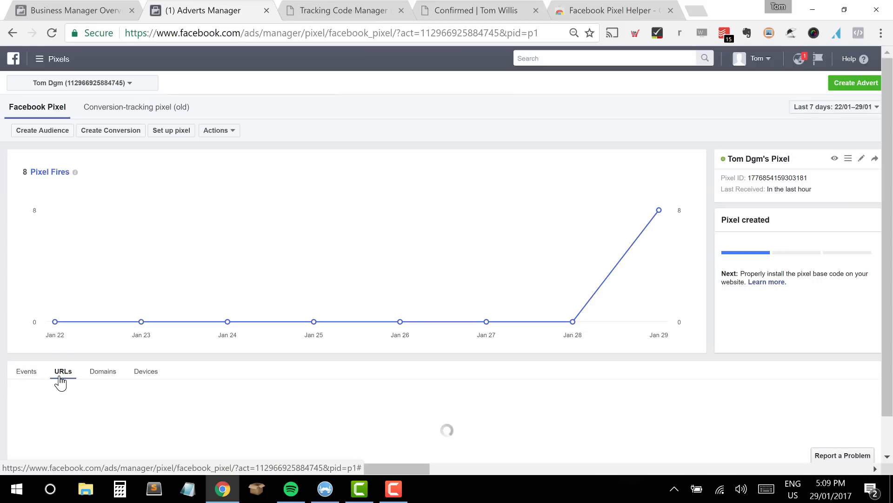
pyautogui.scroll(-2, 164, 309)
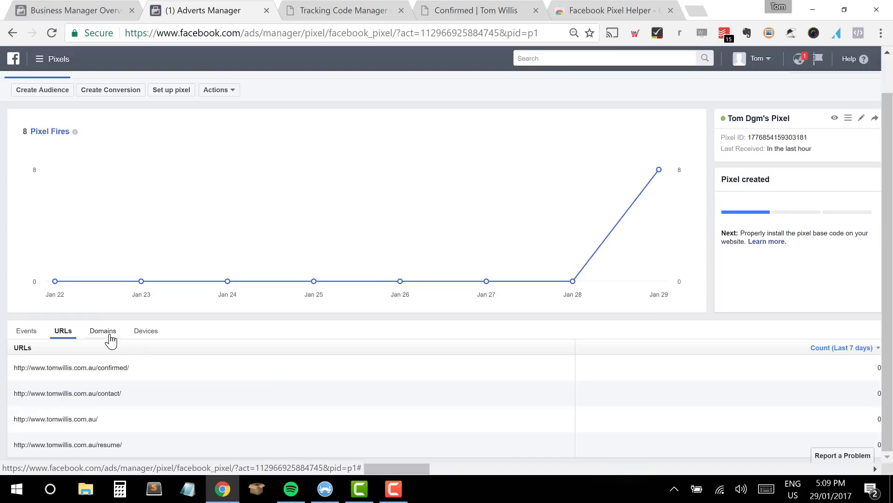
pyautogui.click(140, 335)
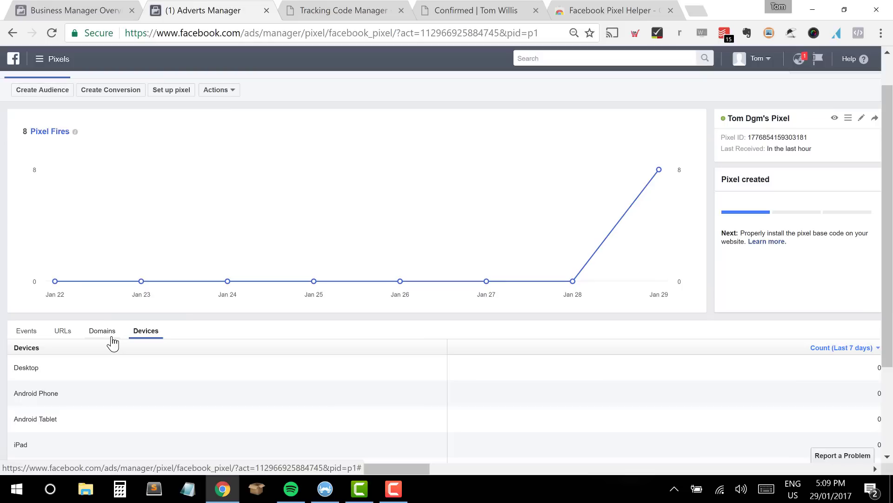
pyautogui.click(112, 337)
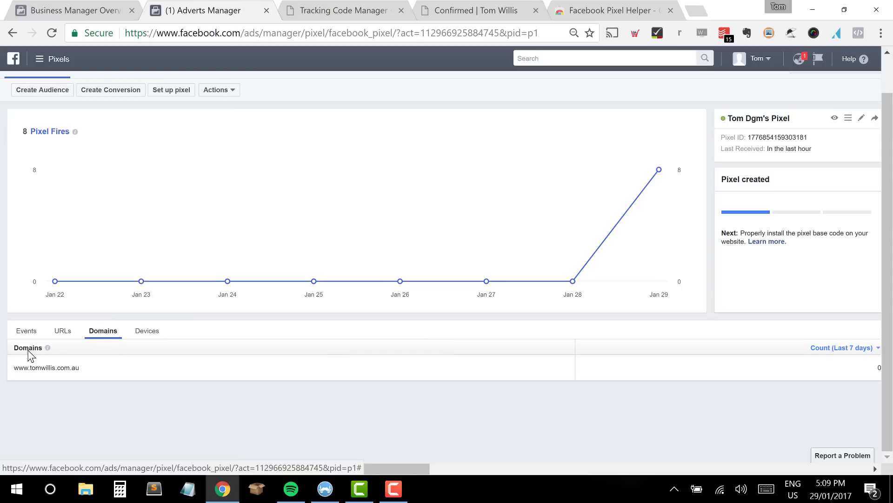
pyautogui.click(62, 331)
pyautogui.click(26, 331)
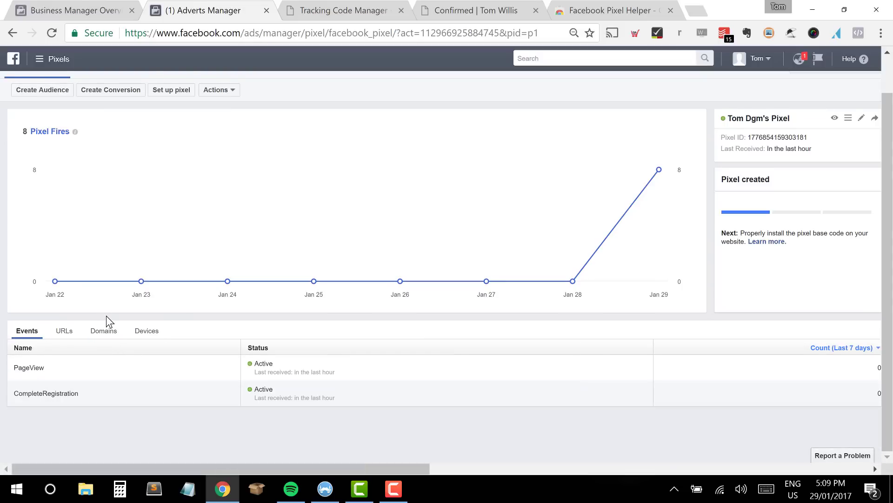
pyautogui.scroll(1, 106, 315)
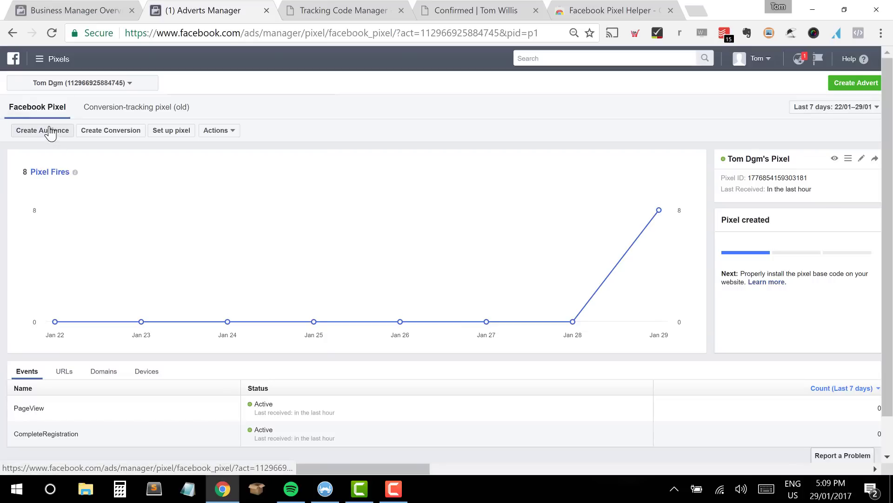
# Start a website custom audience targeting anyone who visits the website in the last 30 days
pyautogui.click(38, 136)
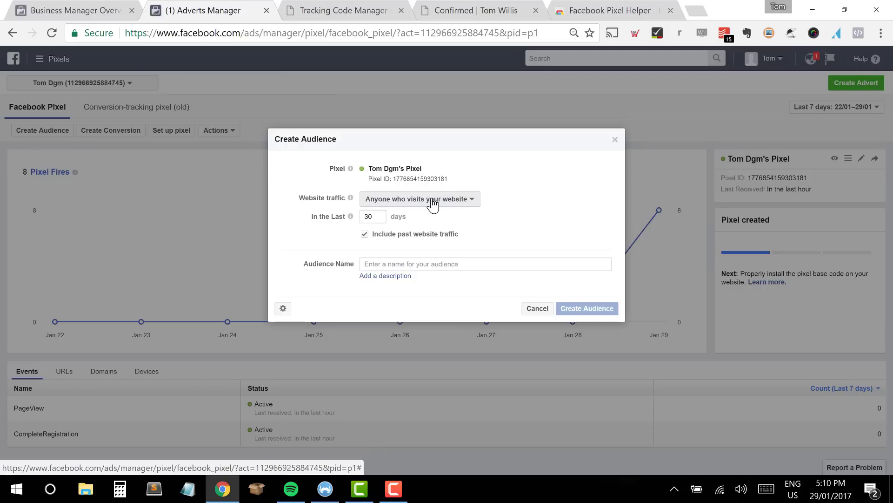
pyautogui.moveTo(298, 198); pyautogui.dragTo(344, 200)
pyautogui.click(395, 209)
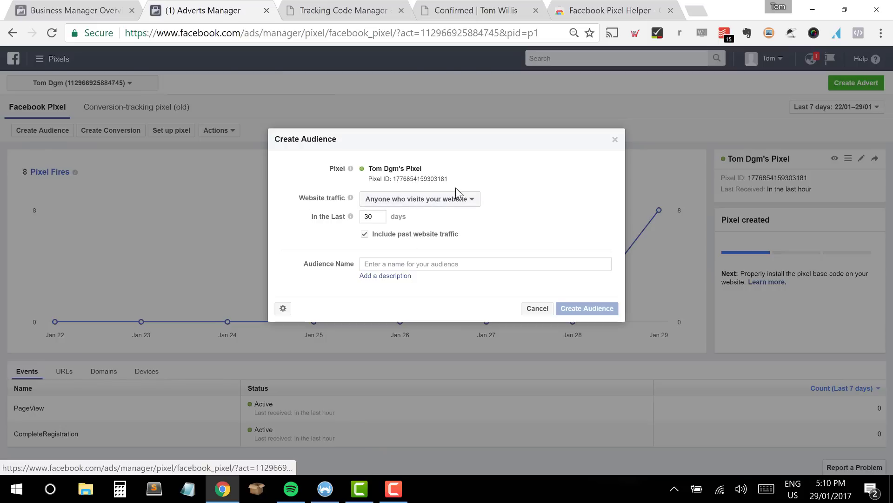
pyautogui.click(463, 203)
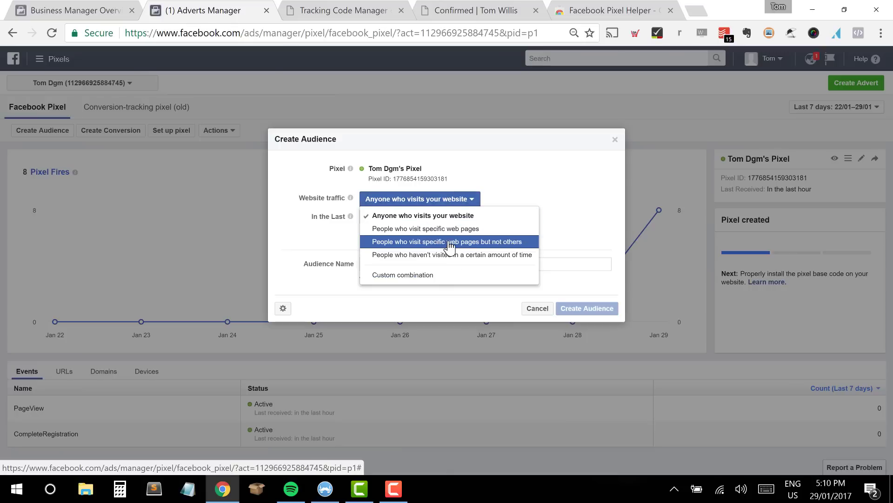
pyautogui.click(462, 200)
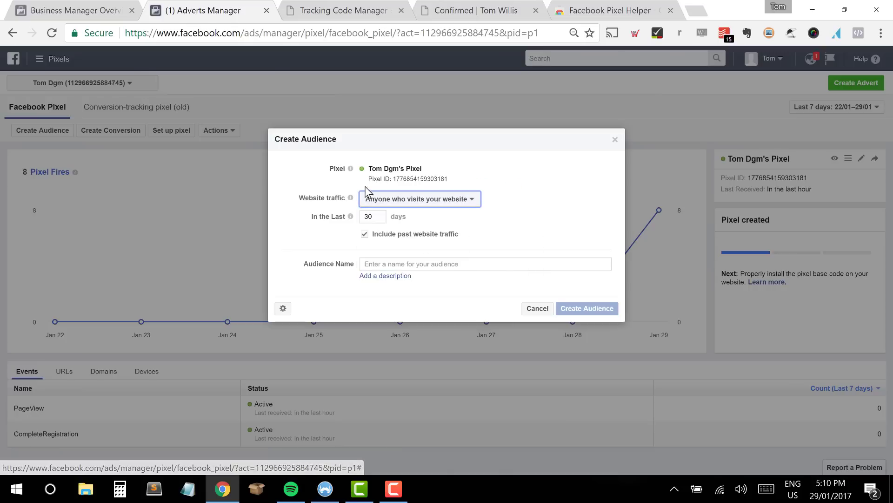
pyautogui.doubleClick(369, 216)
pyautogui.click(444, 216)
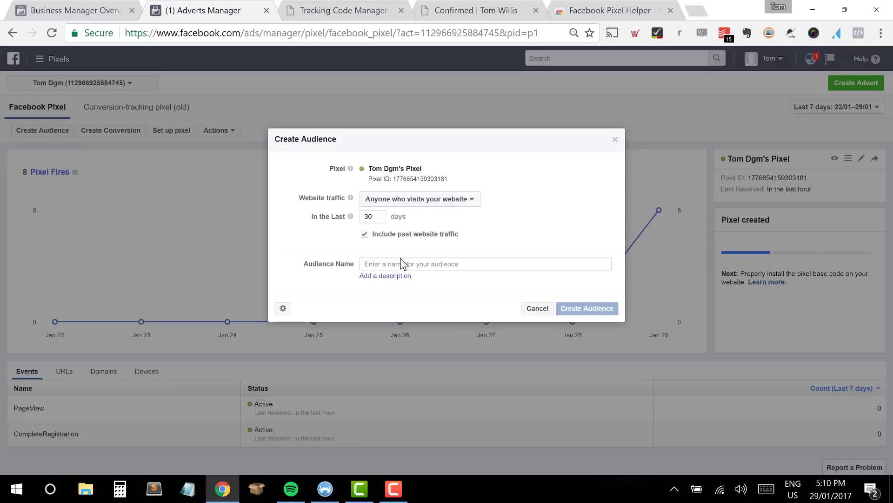
# Name the audience 'Generic', create it and dismiss the confirmation
pyautogui.click(428, 262)
pyautogui.write('Generic')
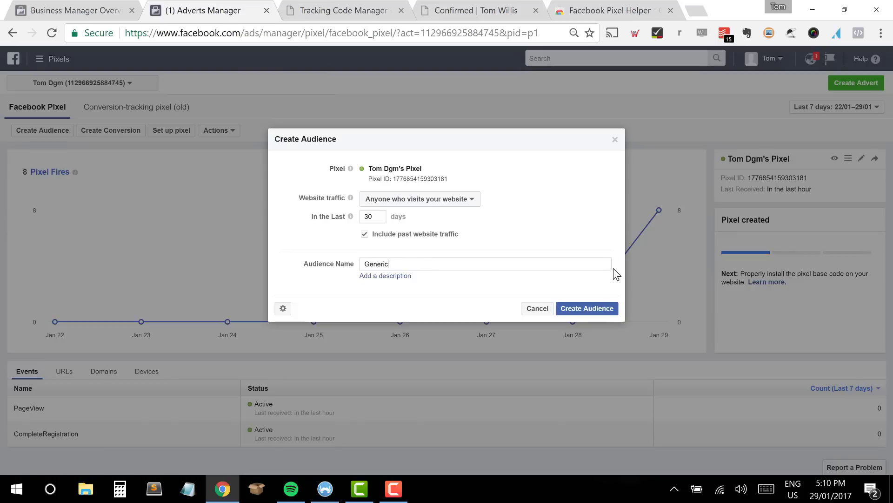
pyautogui.click(604, 307)
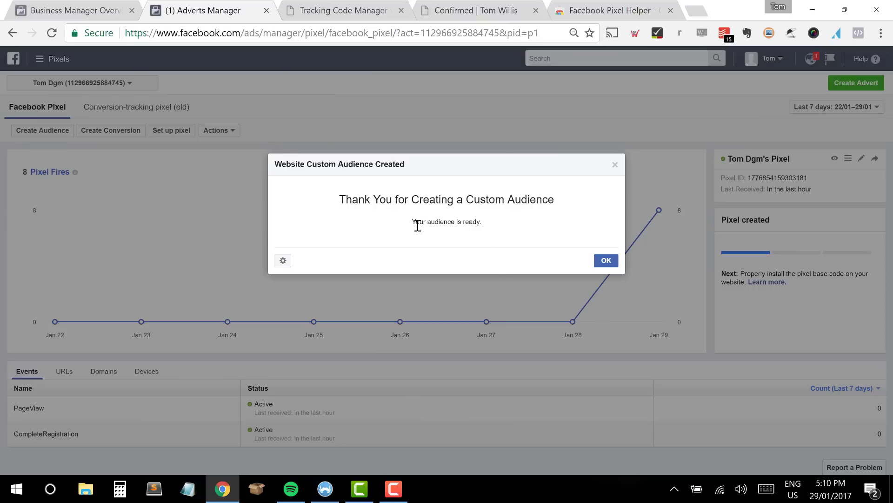
pyautogui.moveTo(410, 227); pyautogui.dragTo(480, 225)
pyautogui.click(490, 228)
pyautogui.click(607, 262)
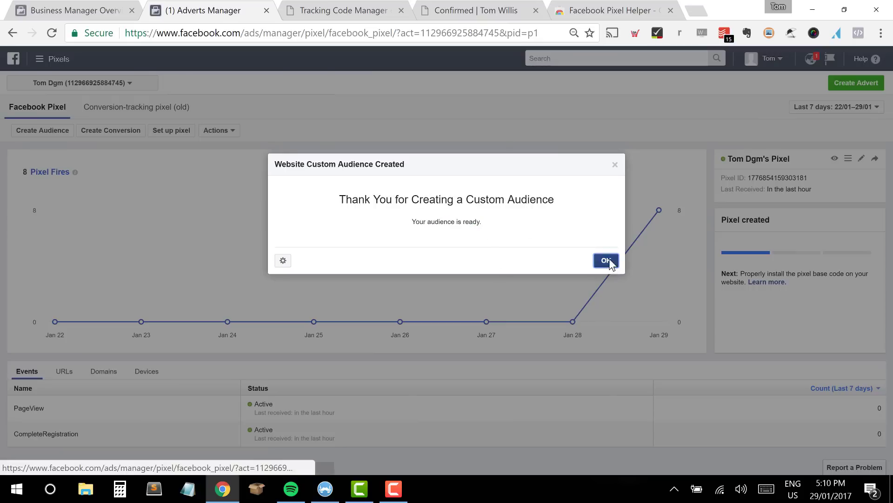
# Create a new advert with the Traffic objective and list its advert set's custom audiences, including Generic
pyautogui.click(852, 84)
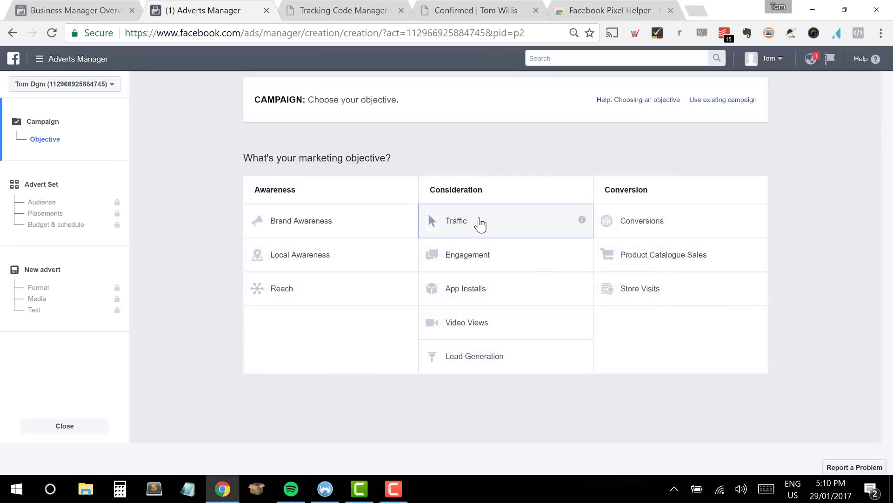
pyautogui.click(478, 221)
pyautogui.click(500, 382)
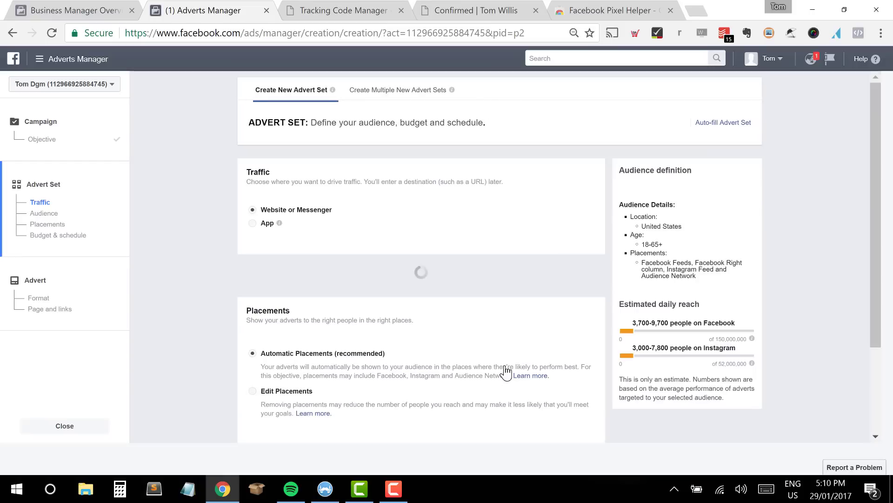
pyautogui.scroll(-2, 504, 365)
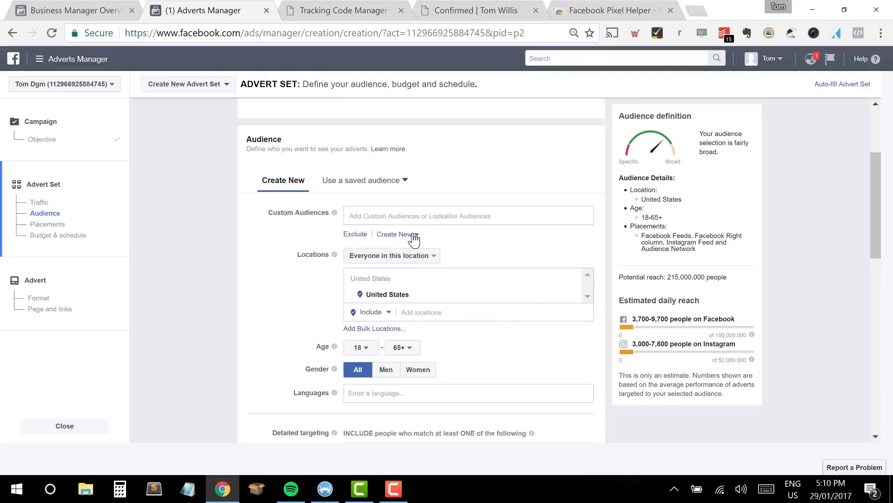
pyautogui.click(374, 272)
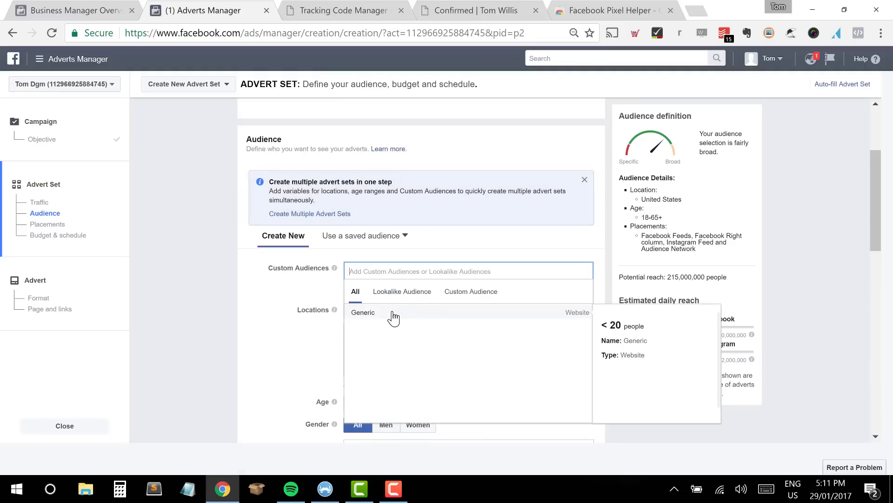